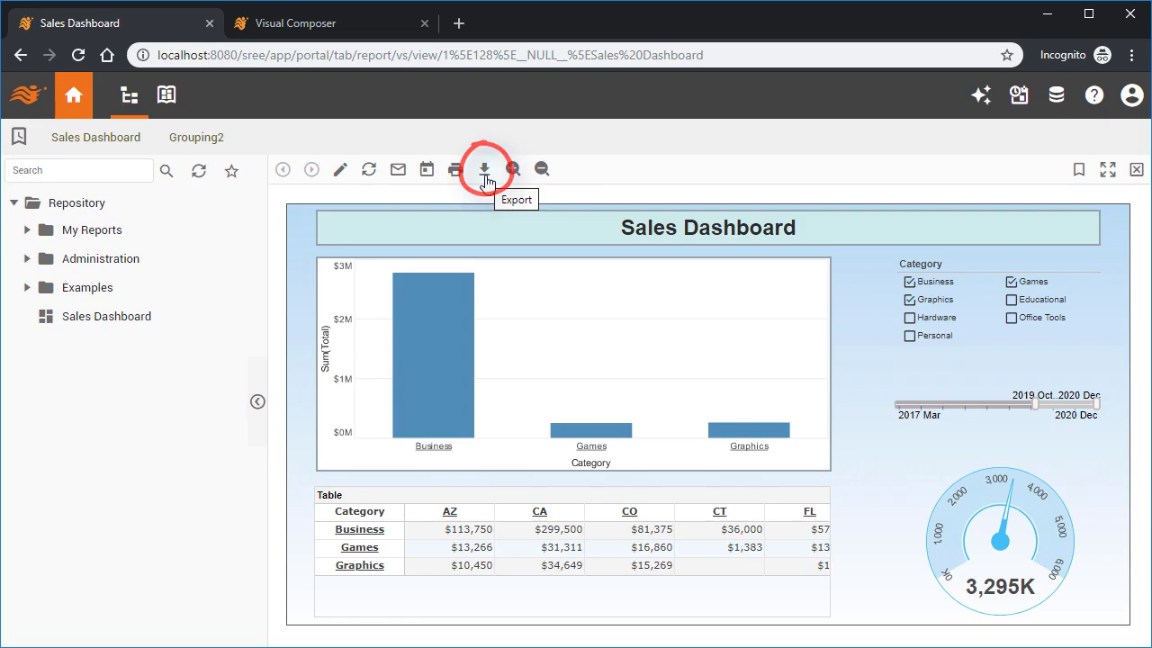
left_click(484, 177)
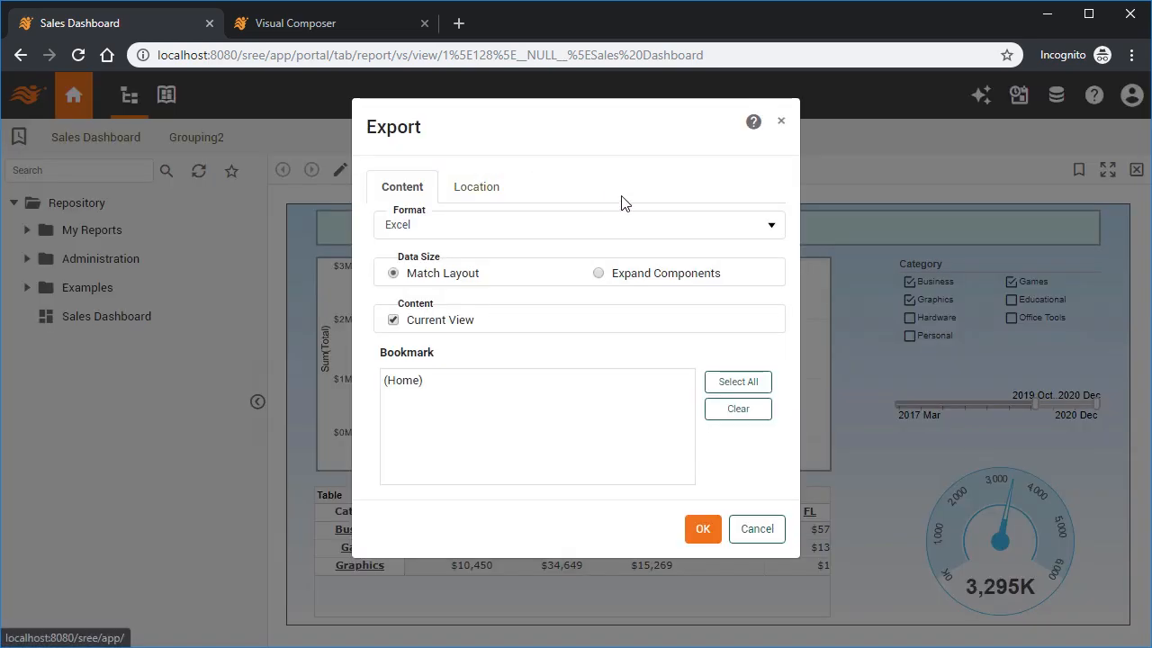
left_click(643, 226)
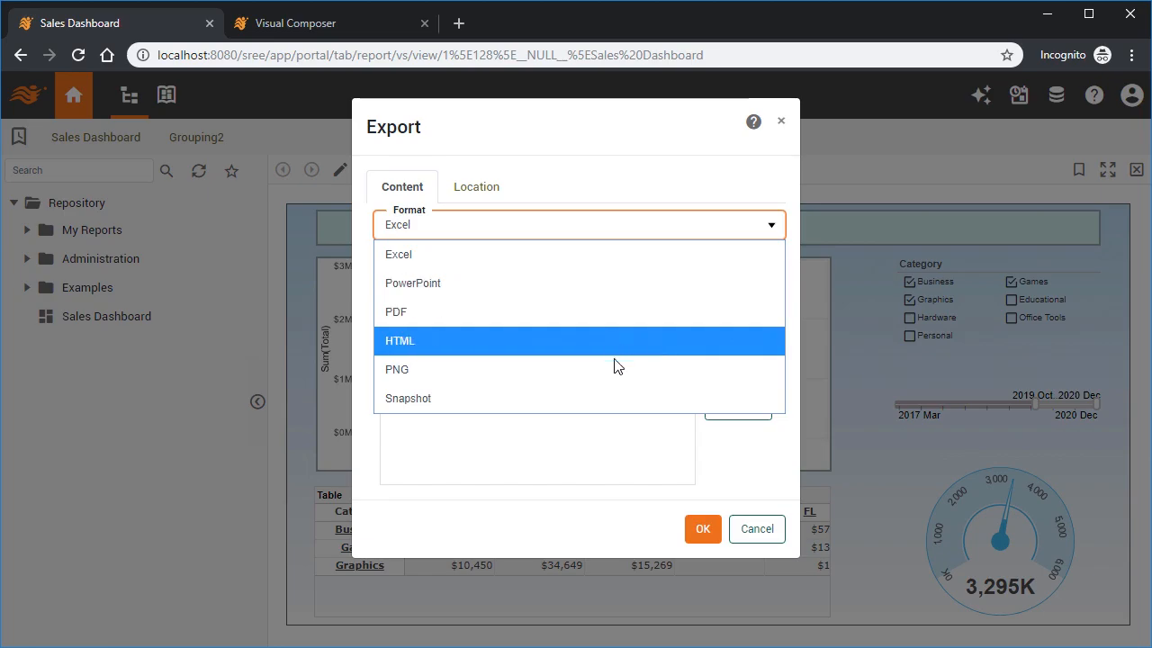
left_click(605, 227)
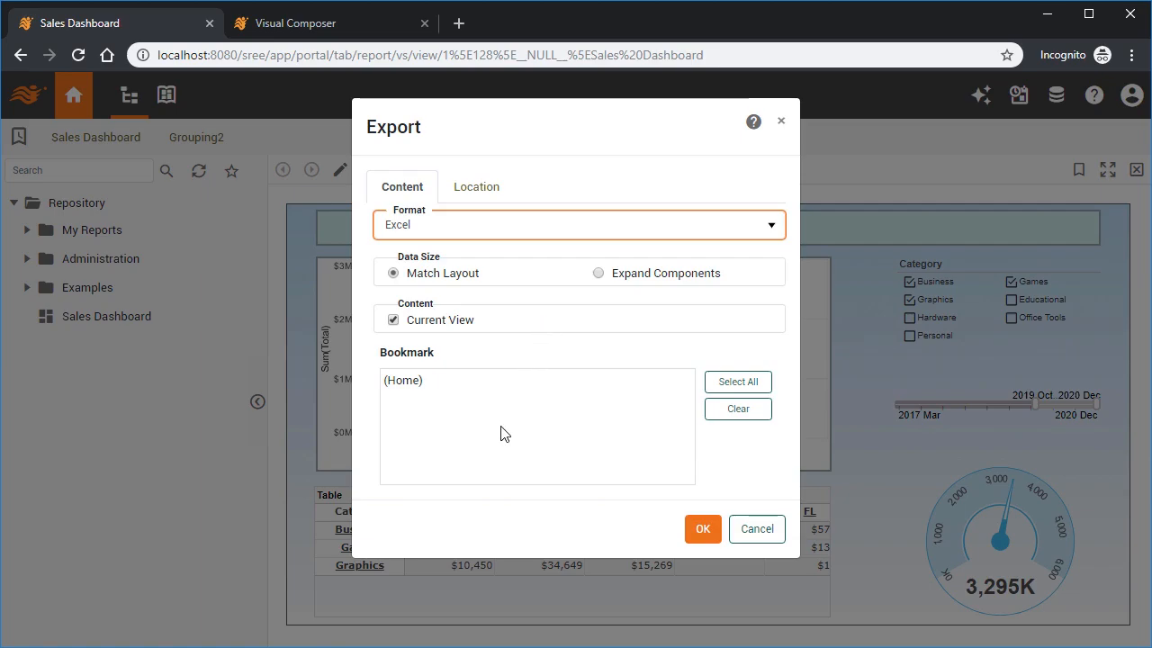
left_click(763, 537)
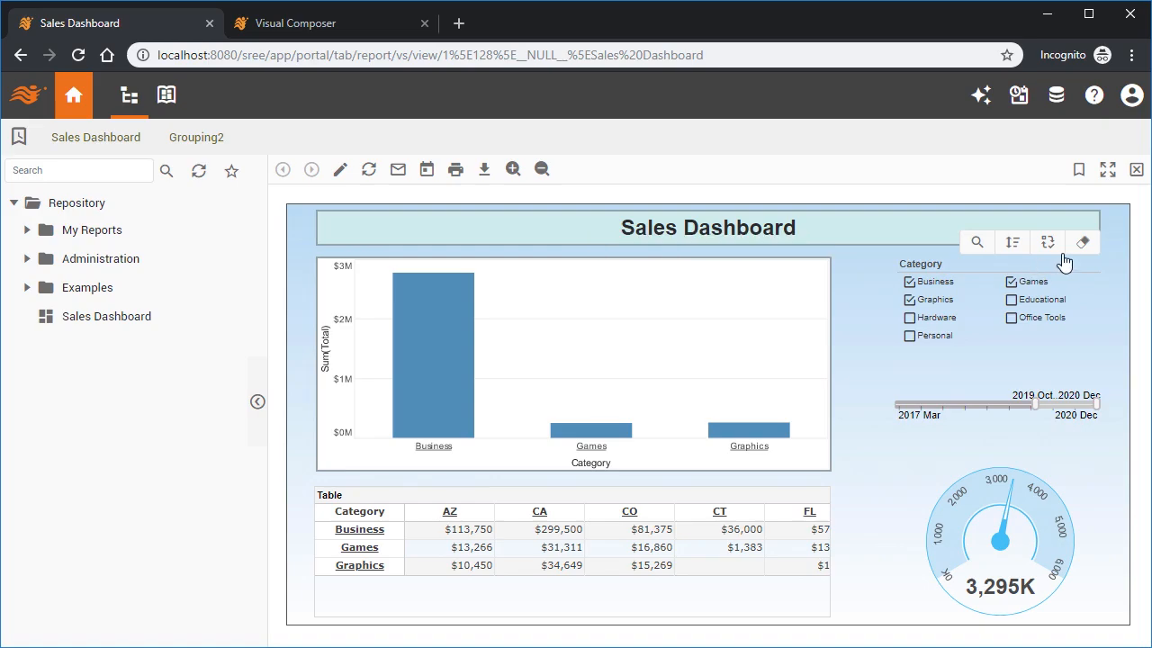
Clear the selections in the Category selection list.
left_click(1078, 253)
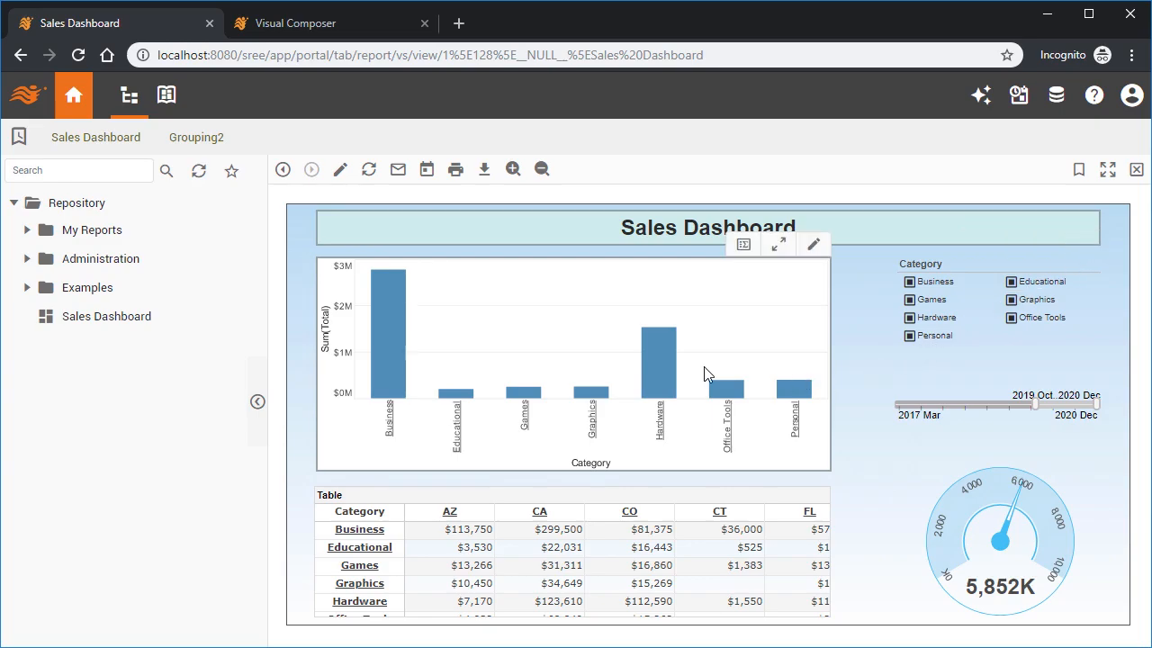
Open the sales chart's summary data and export it as a spreadsheet download.
left_click(752, 252)
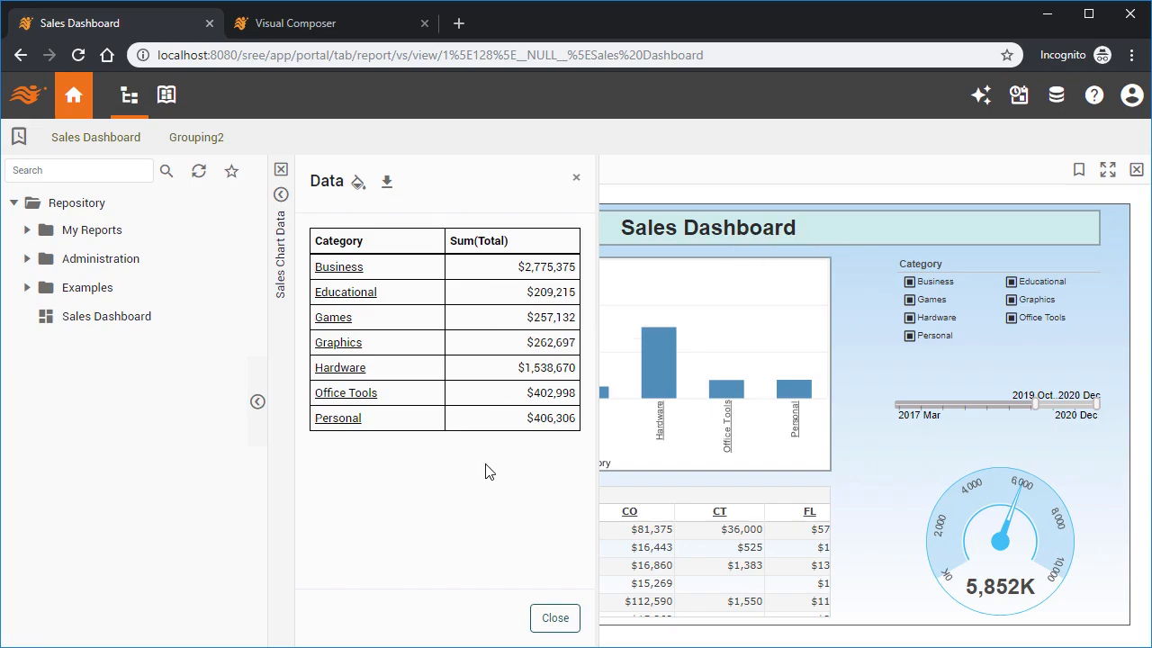
left_click(390, 187)
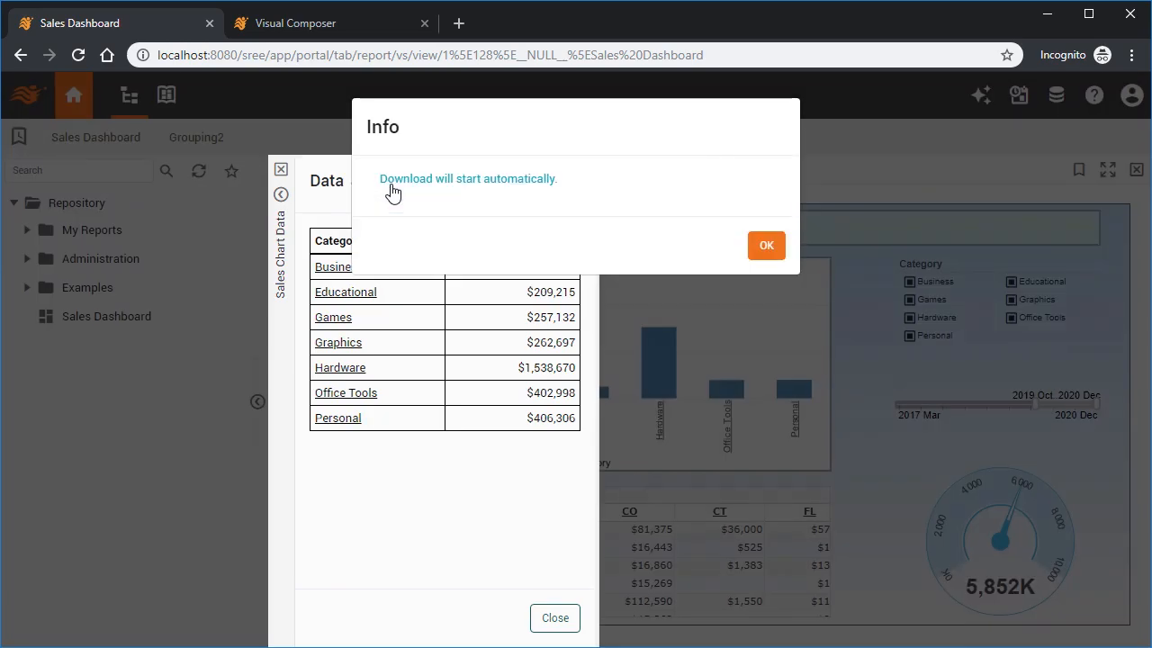
left_click(766, 250)
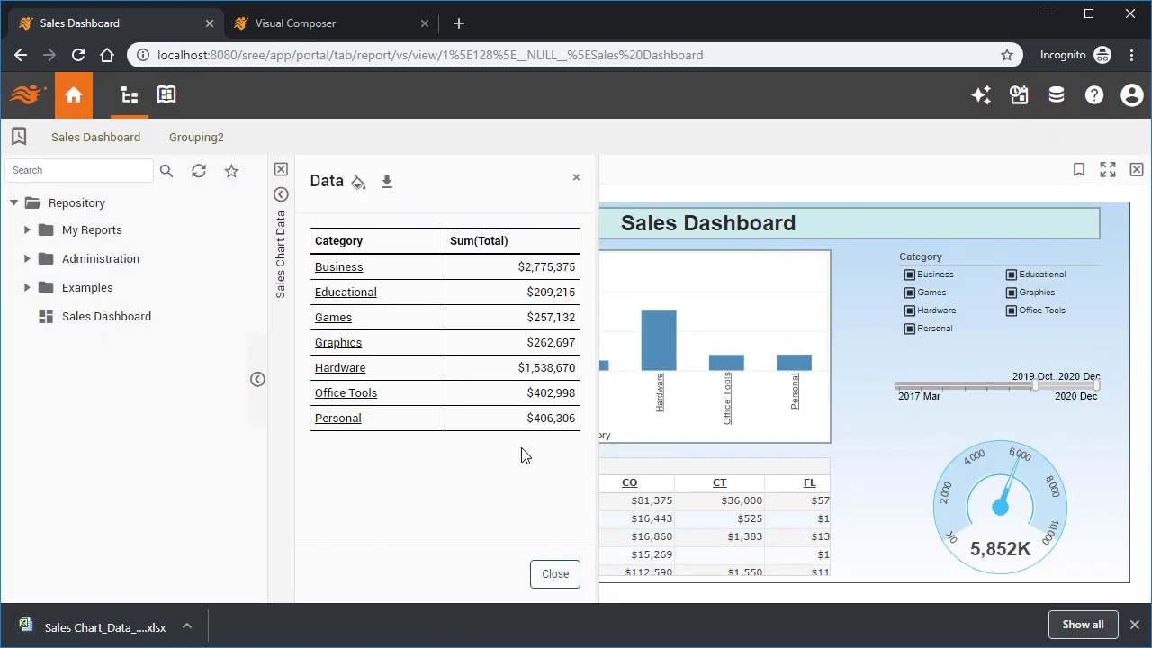
Apply the Bands table style to the summary data table and close the data panel.
left_click(358, 189)
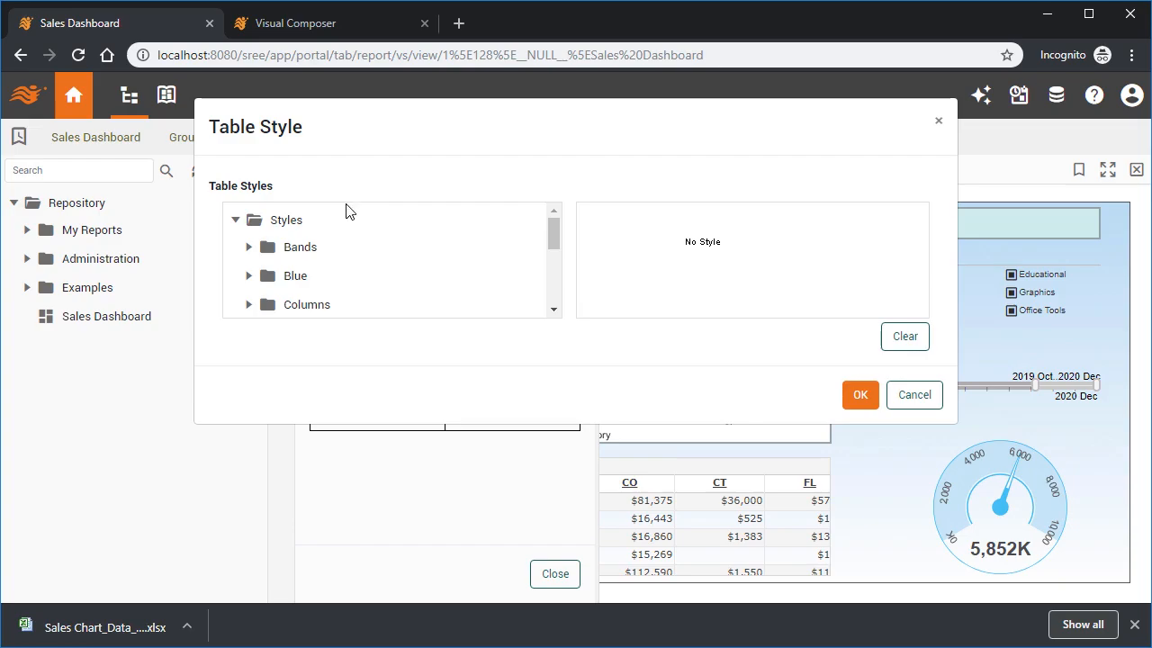
left_click(249, 247)
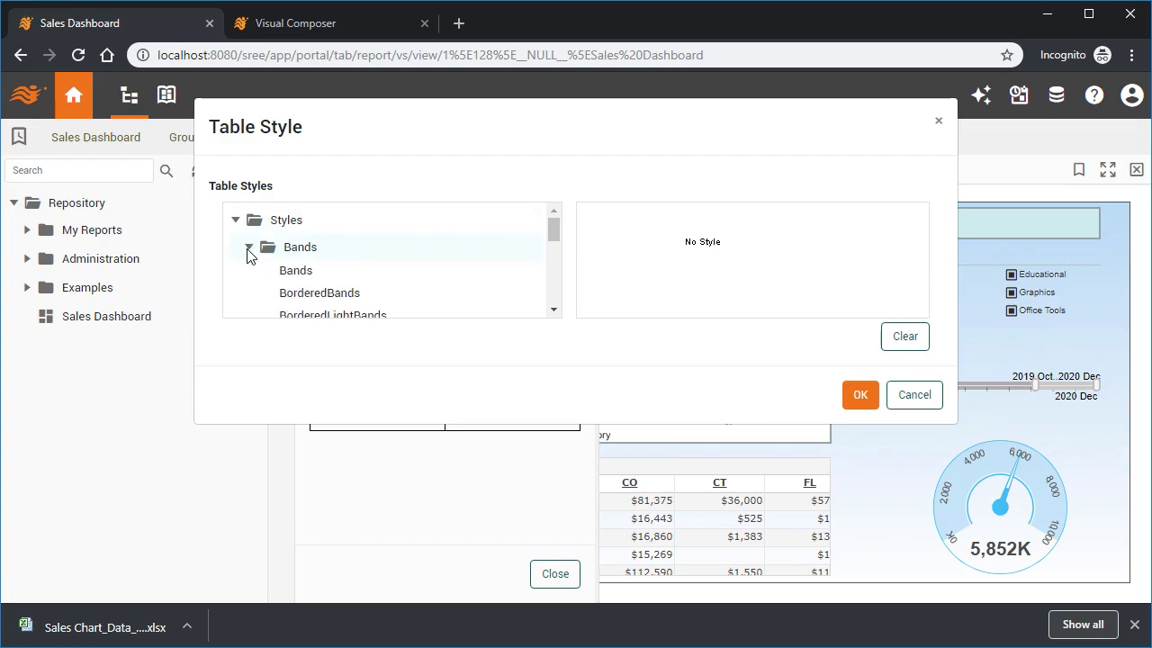
left_click(314, 273)
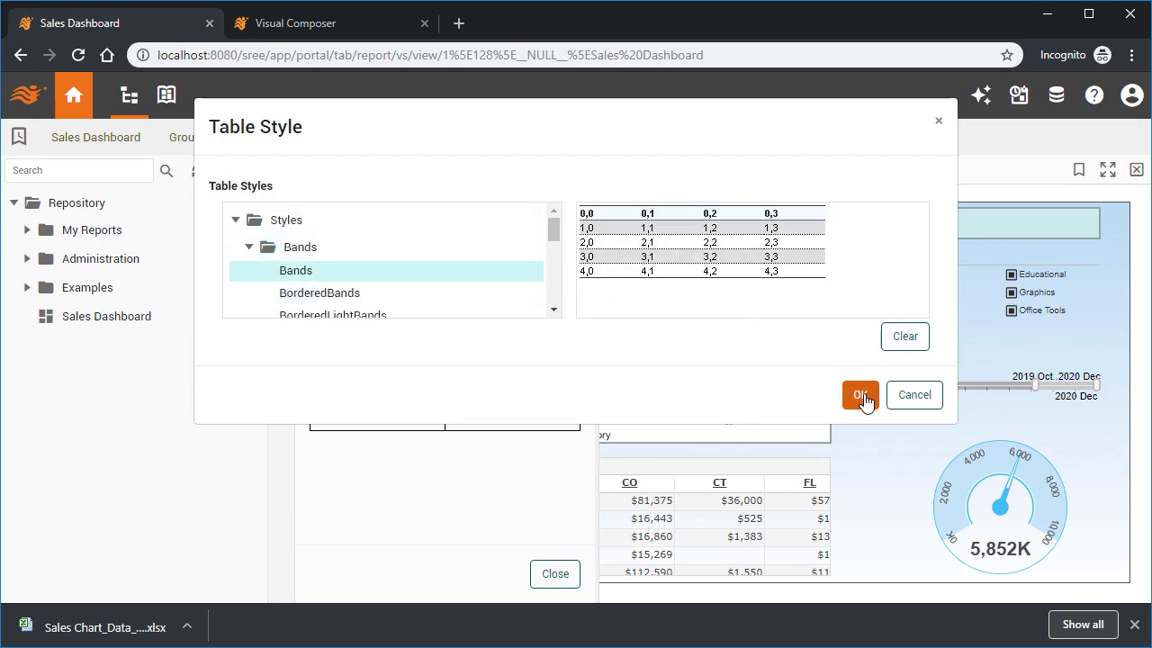
left_click(860, 396)
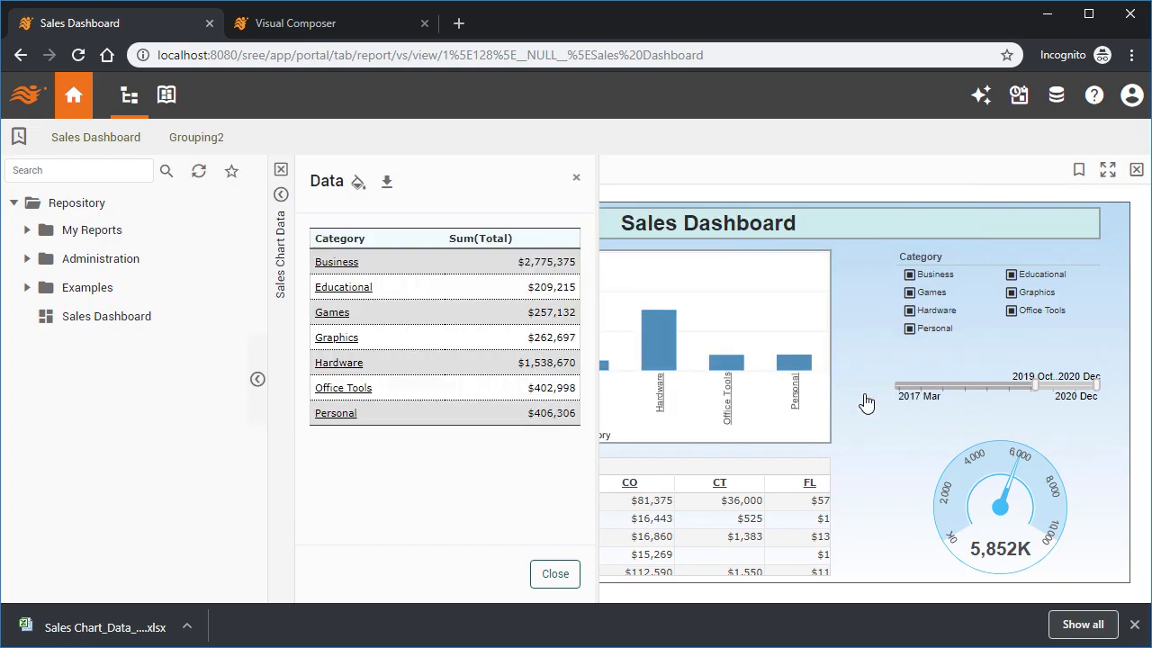
left_click(567, 578)
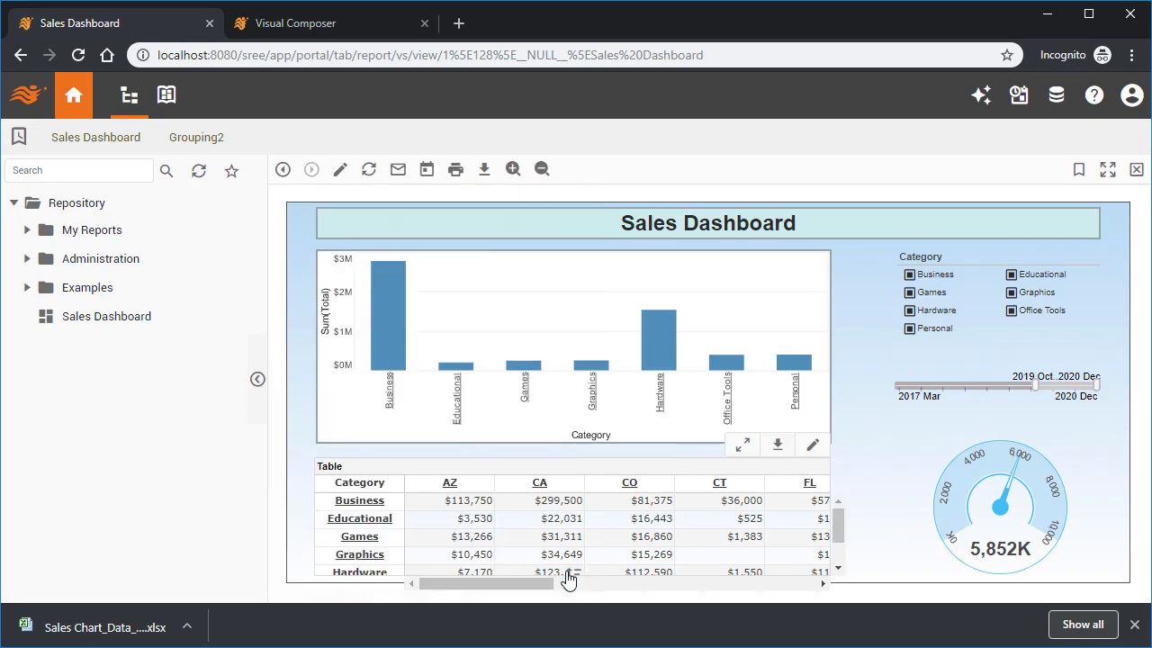
Select Business, Games and Hardware in the Category selection list.
left_click(1133, 624)
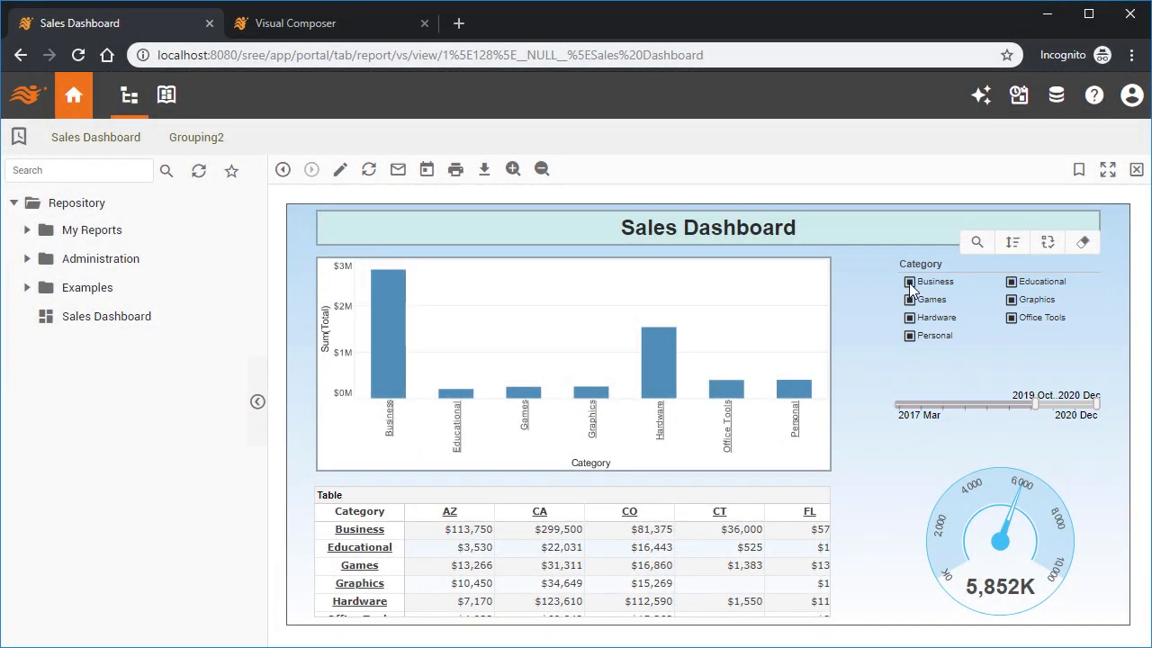
left_click(910, 282)
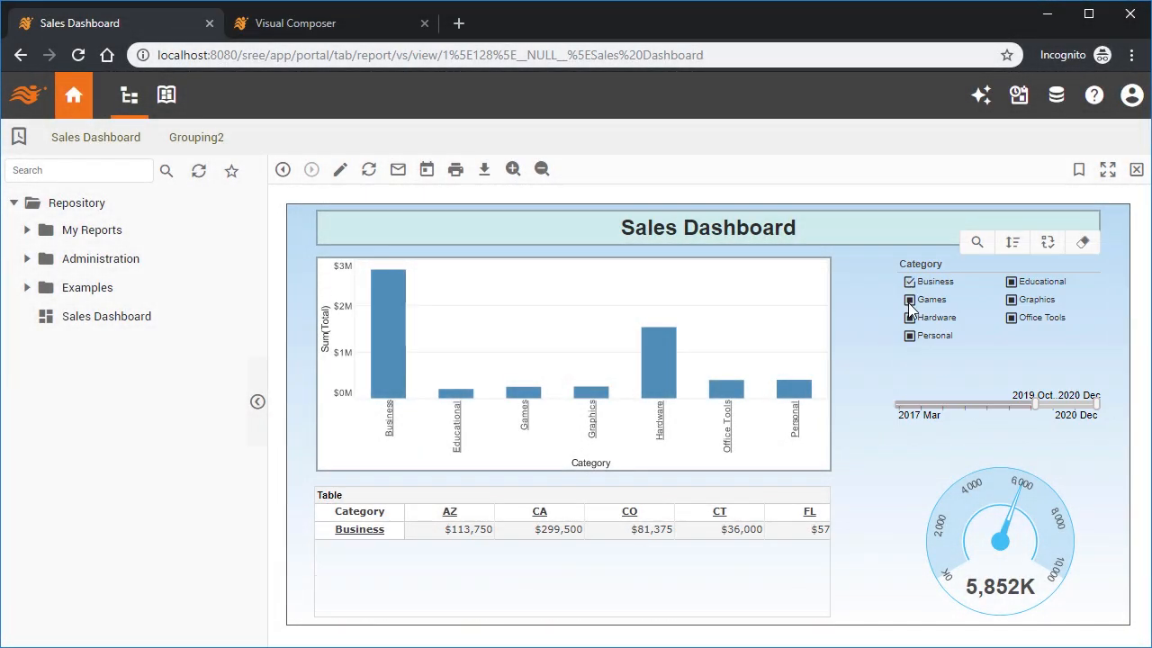
left_click(909, 301)
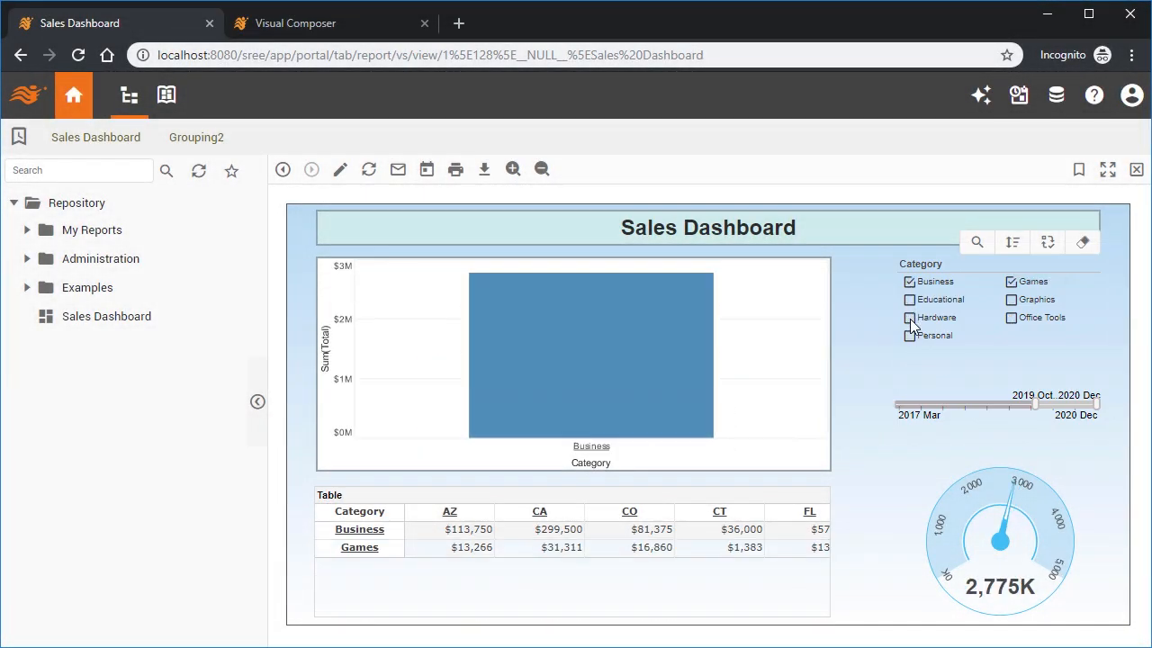
left_click(910, 318)
mouse_move(741, 285)
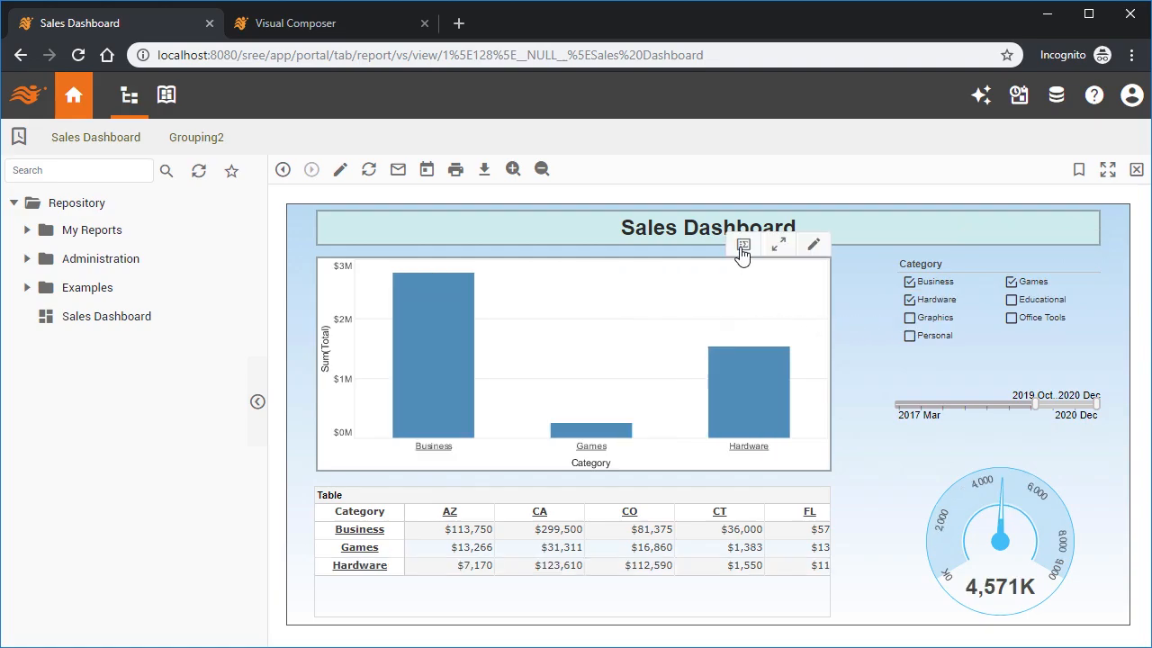
Open the chart's summary data and give the Sum(Total) column the Number format #,###M.
left_click(741, 252)
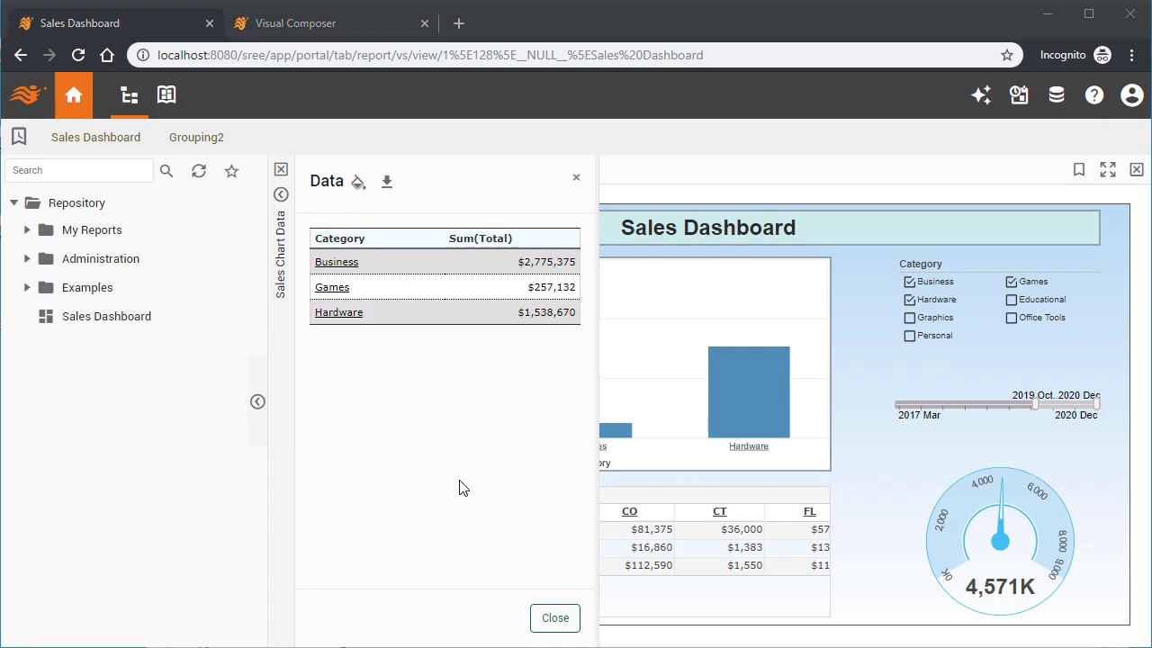
mouse_move(529, 245)
left_click(567, 243)
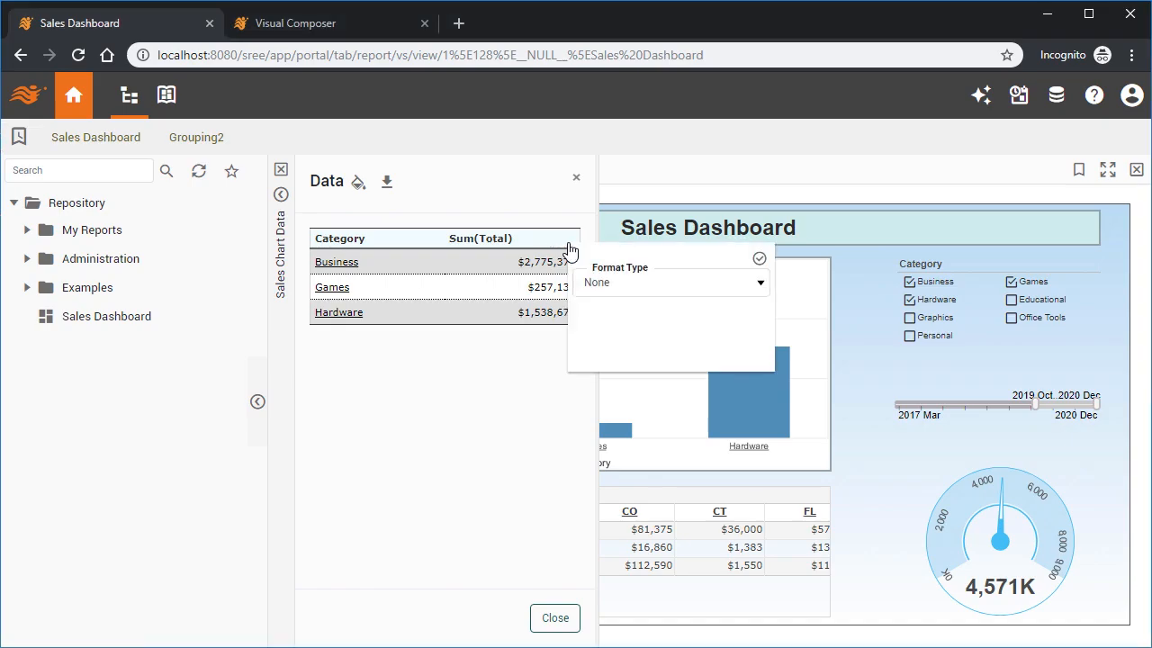
left_click(670, 287)
left_click(660, 426)
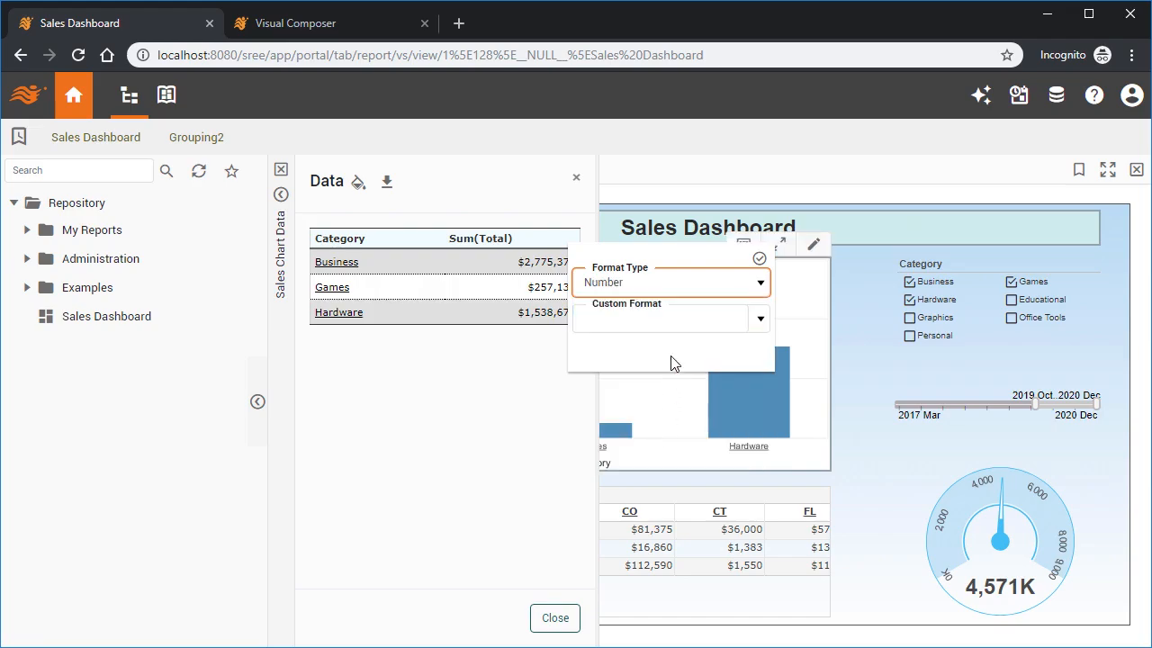
left_click(674, 322)
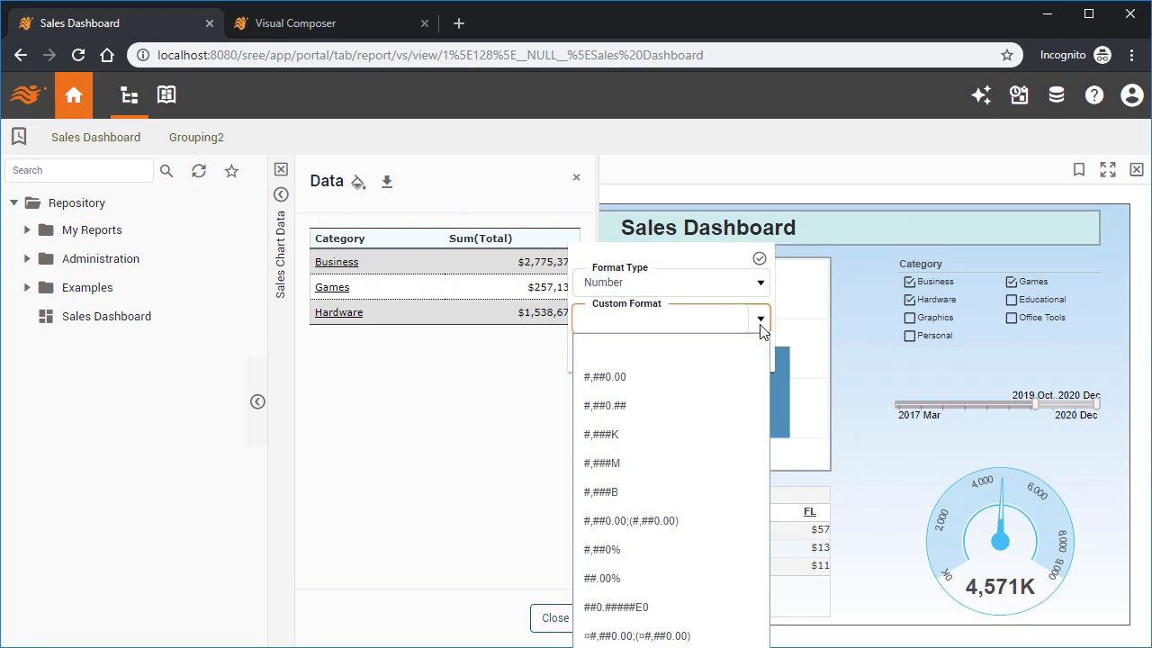
left_click(760, 320)
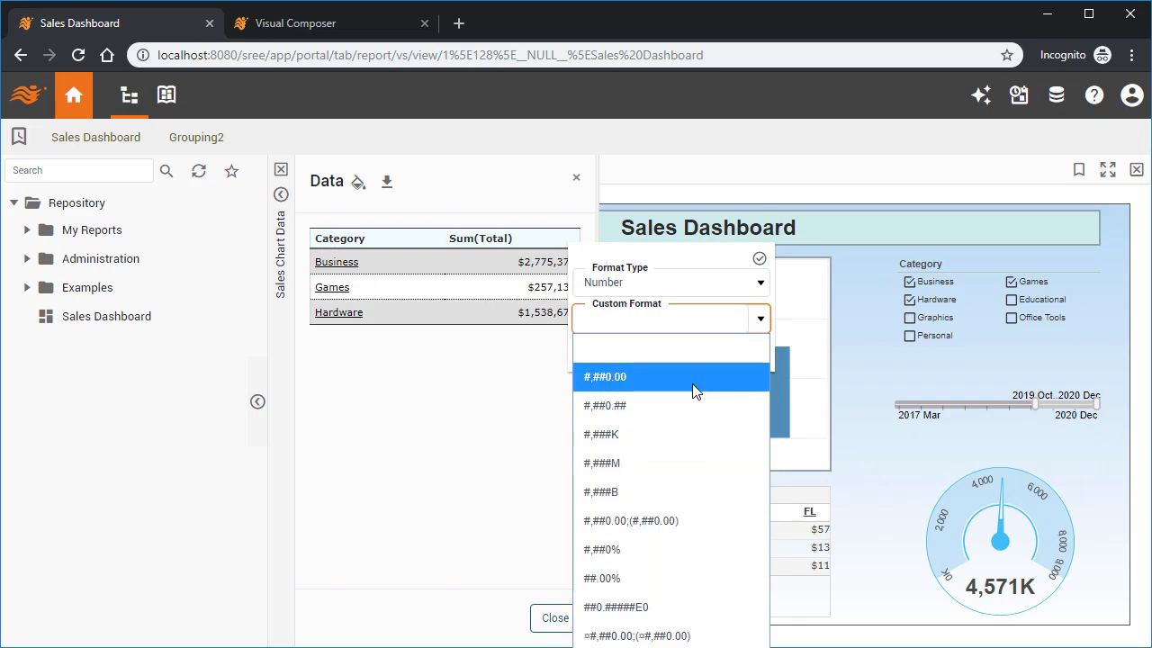
left_click(639, 460)
Change the Sum(Total) custom format to $#,###.00M, apply it and close the data panel.
left_click(586, 320)
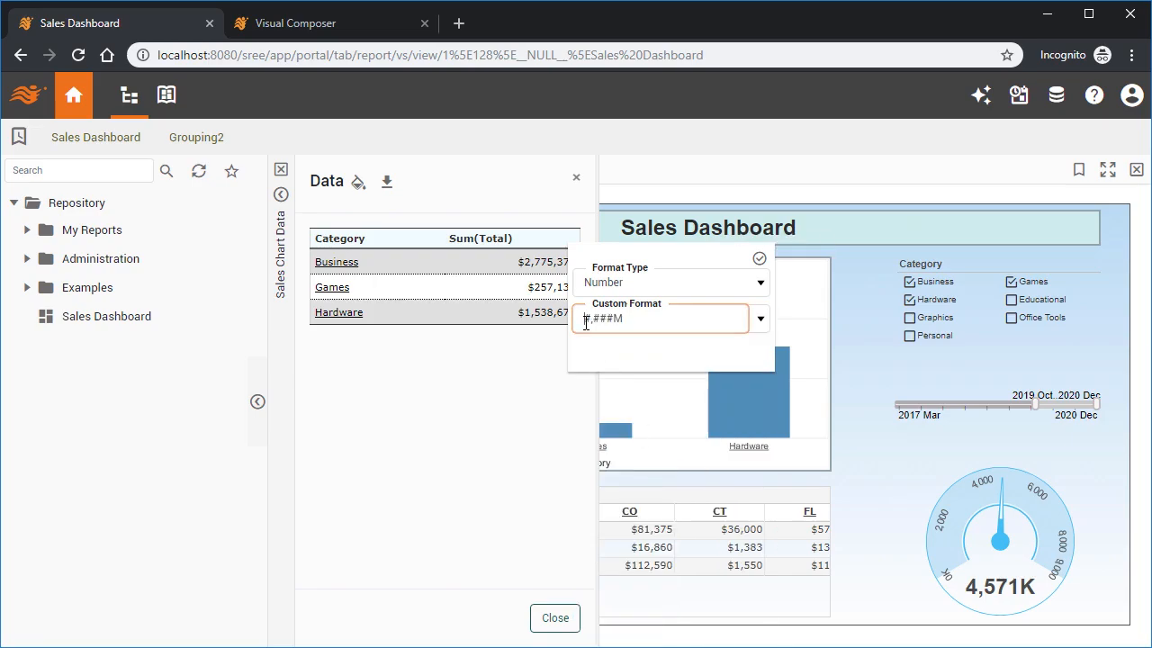
type("$")
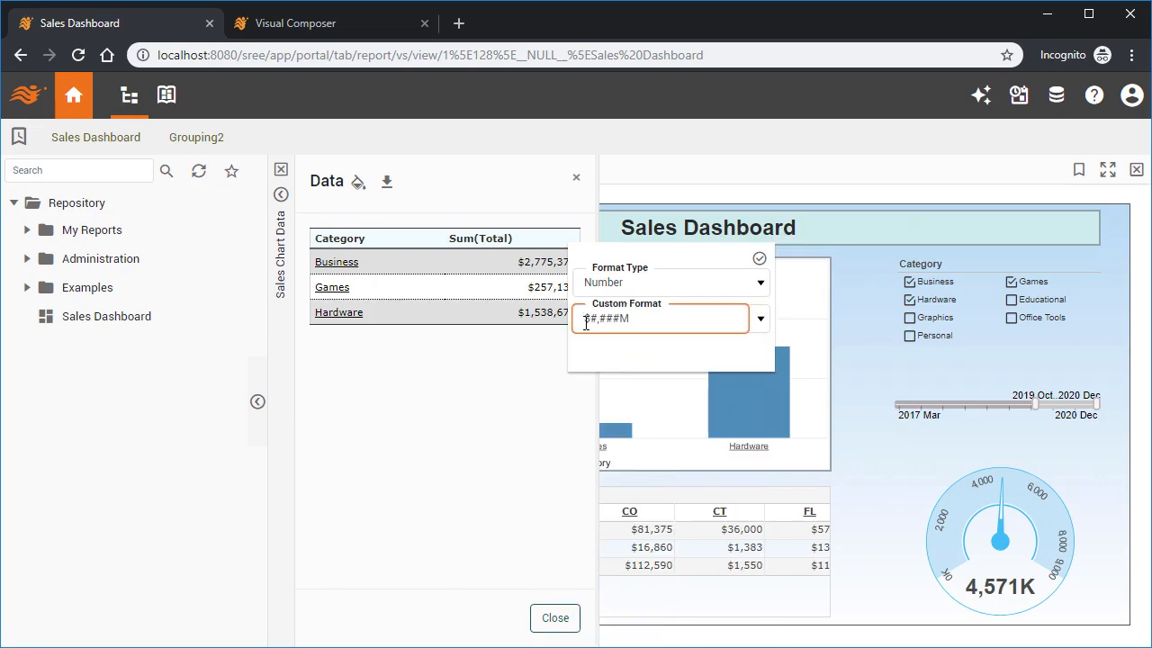
left_click(617, 315)
type(".00")
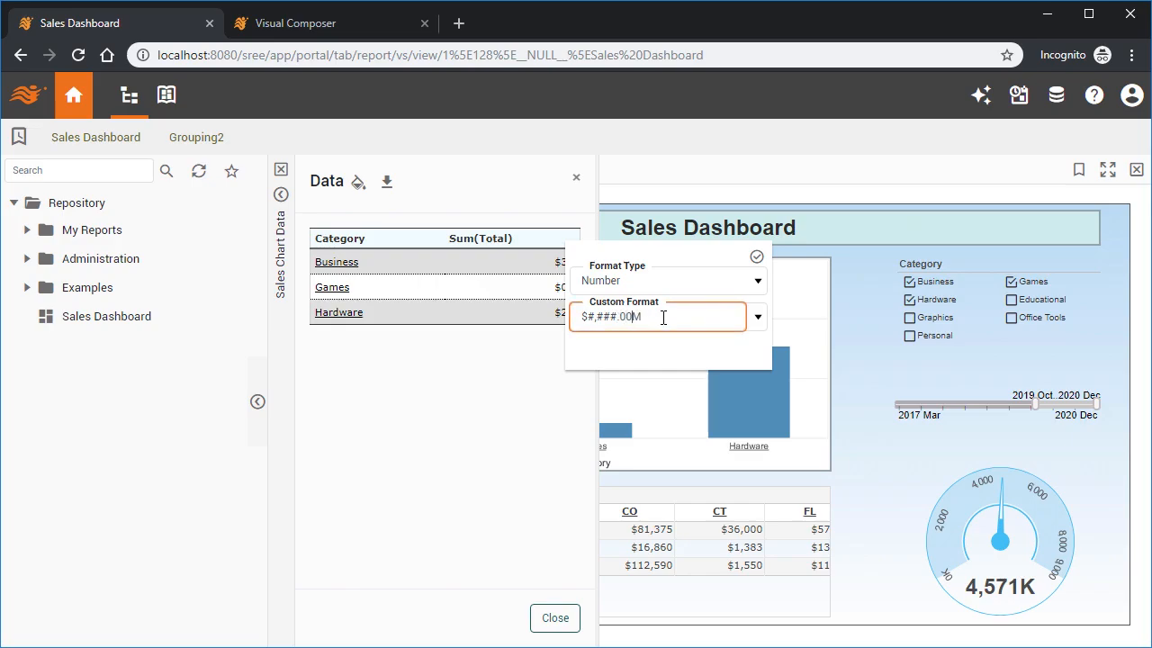
left_click(757, 257)
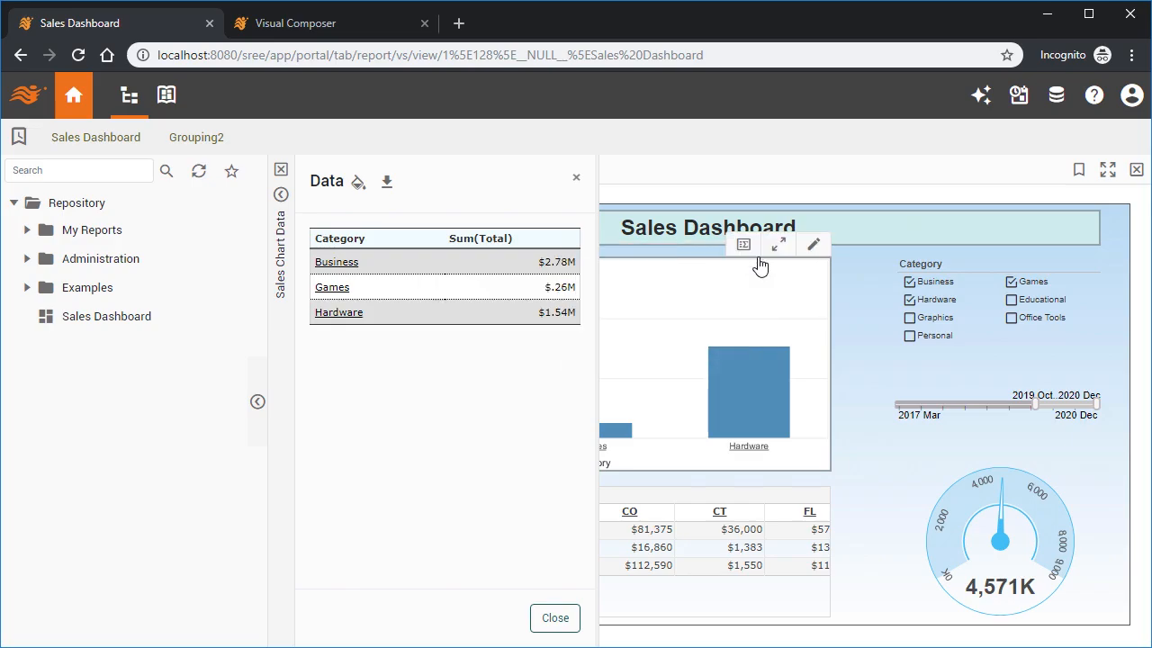
left_click(555, 617)
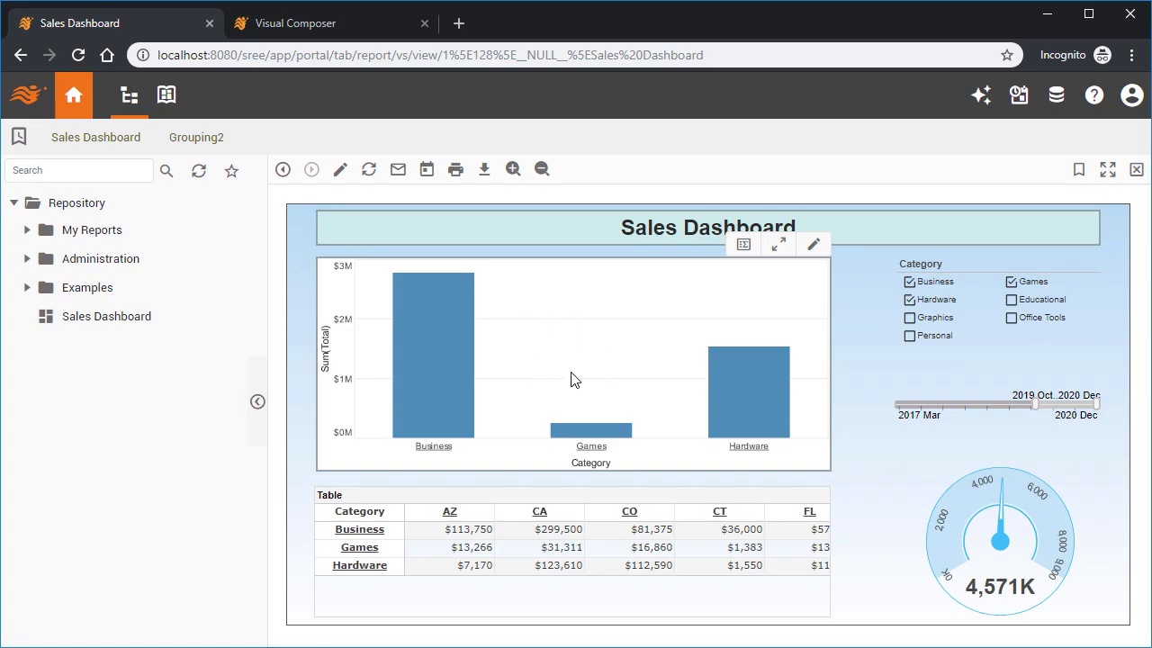
Select the Business and Hardware bars and show their detail data records.
left_click(447, 329)
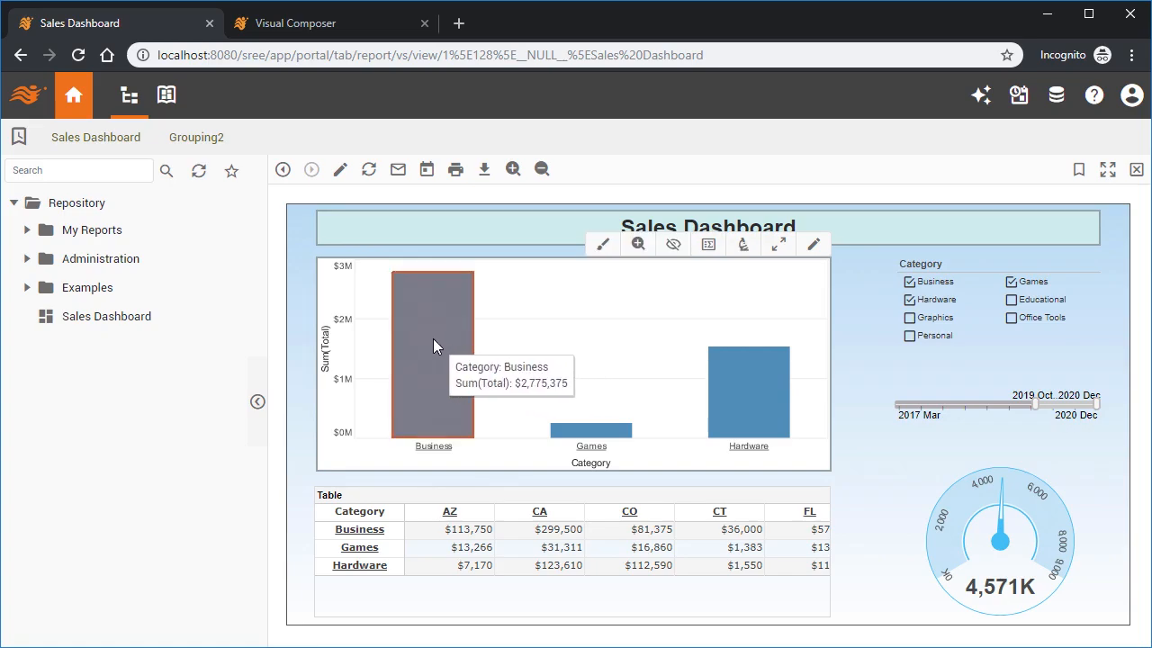
left_click(757, 397, "ctrl")
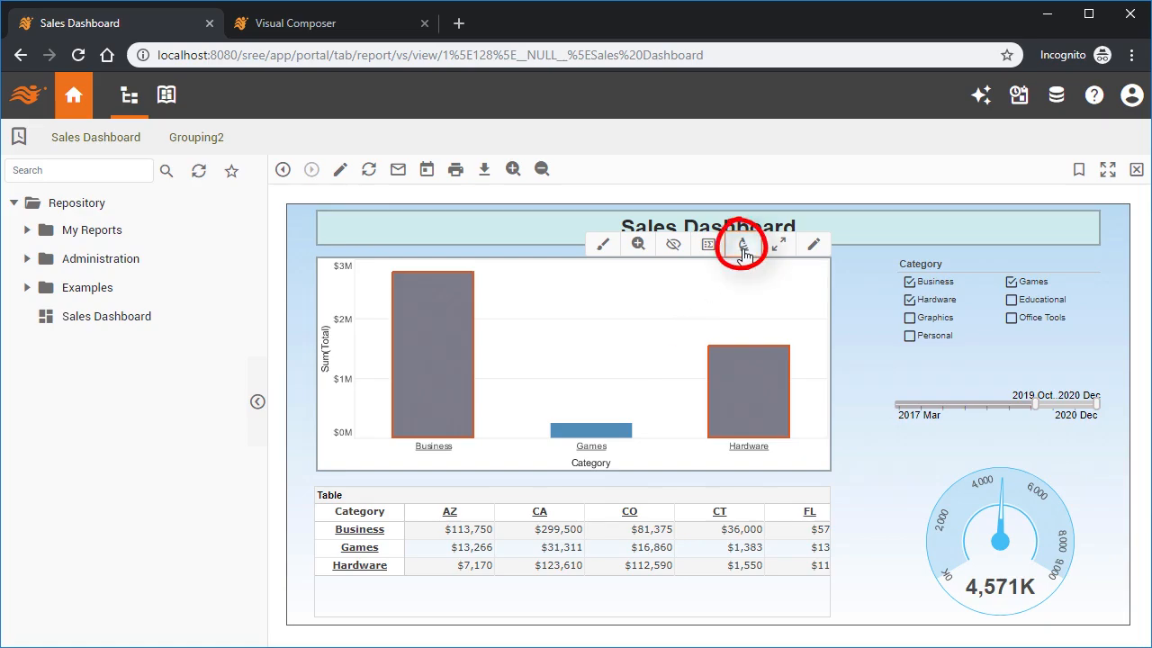
left_click(744, 256)
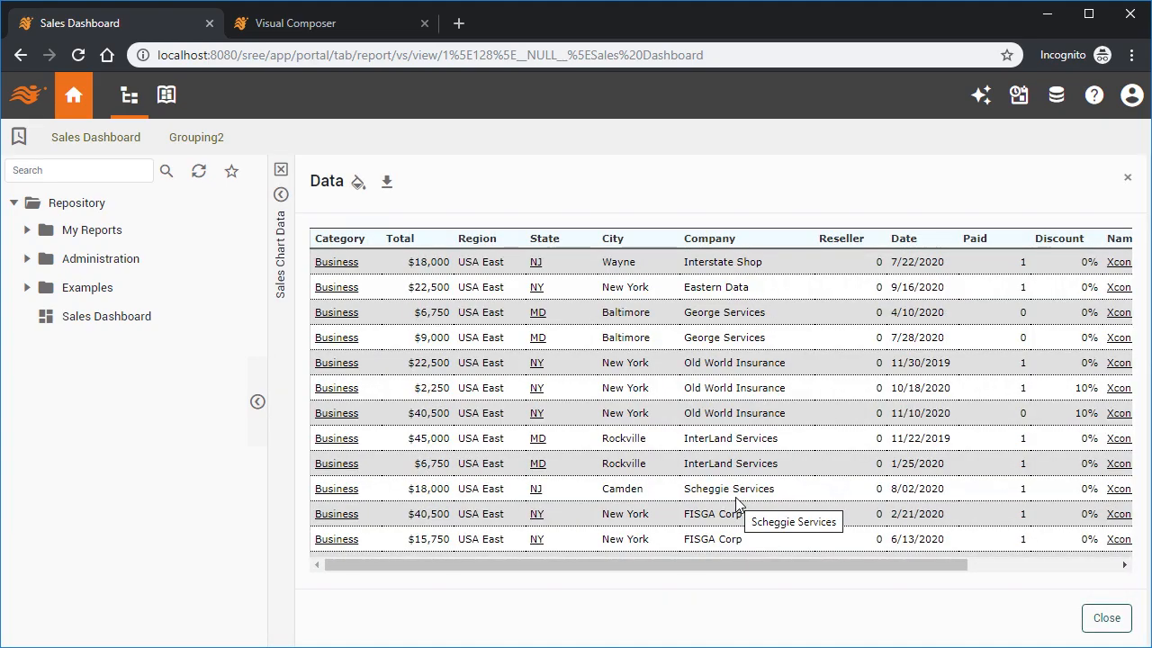
scroll(736, 504, "down", 15)
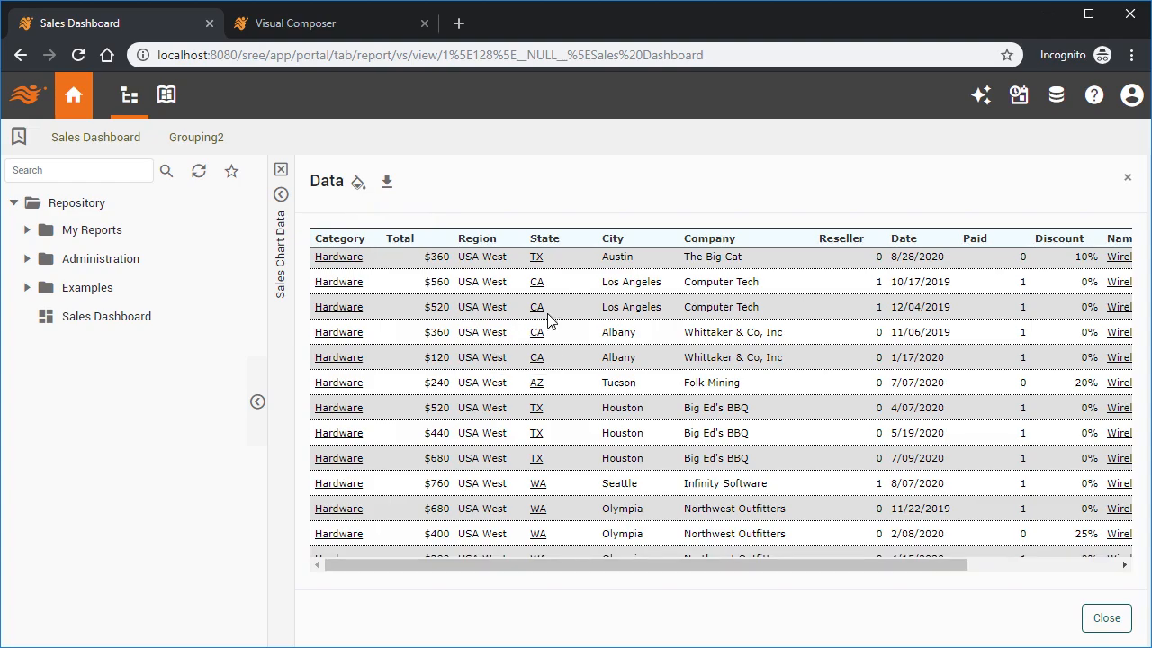
Format the detail data's Date column as Date with the custom format yyyy-MM-dd and apply it.
mouse_move(941, 248)
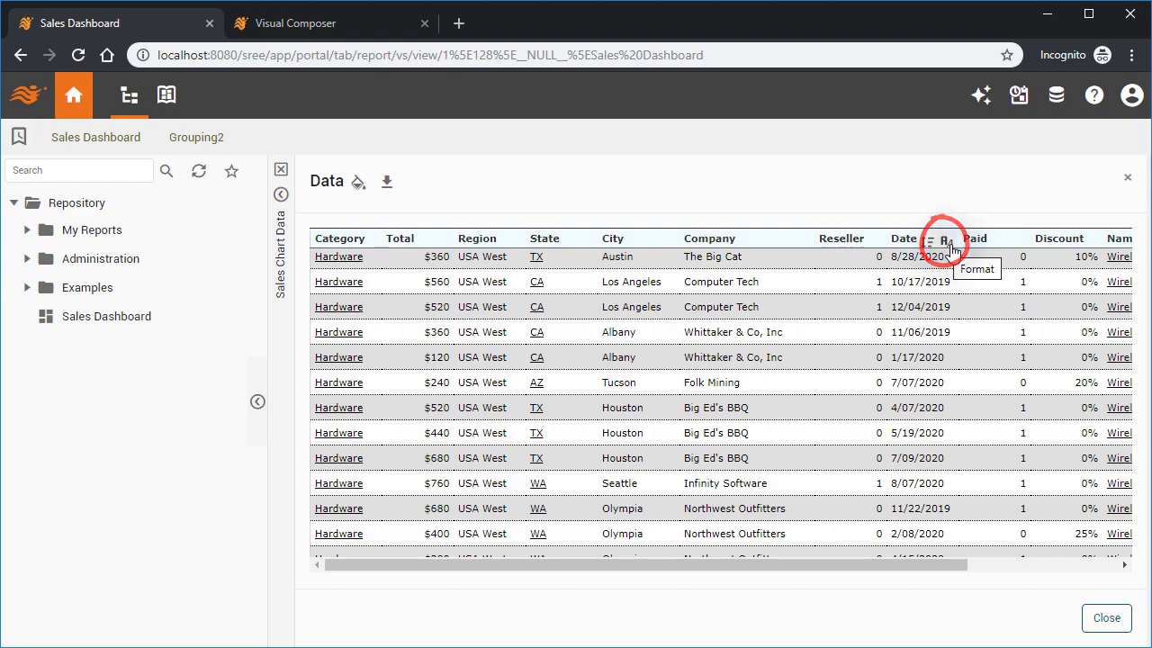
left_click(949, 247)
left_click(1048, 296)
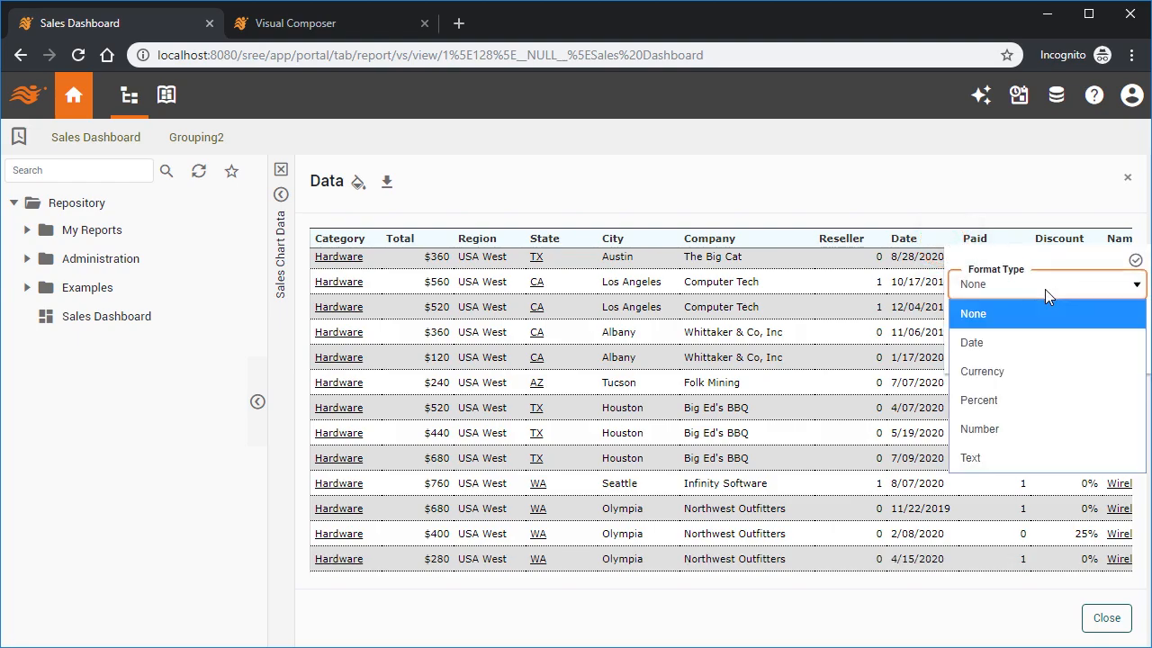
left_click(1041, 333)
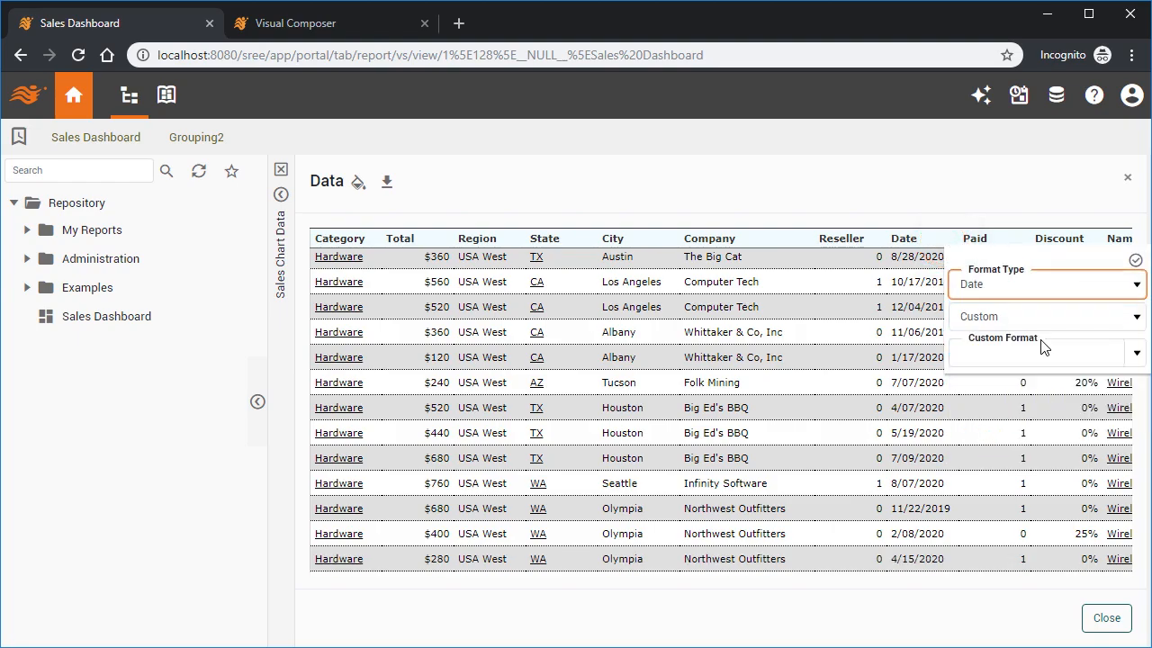
left_click(1133, 319)
left_click(1134, 322)
left_click(1136, 353)
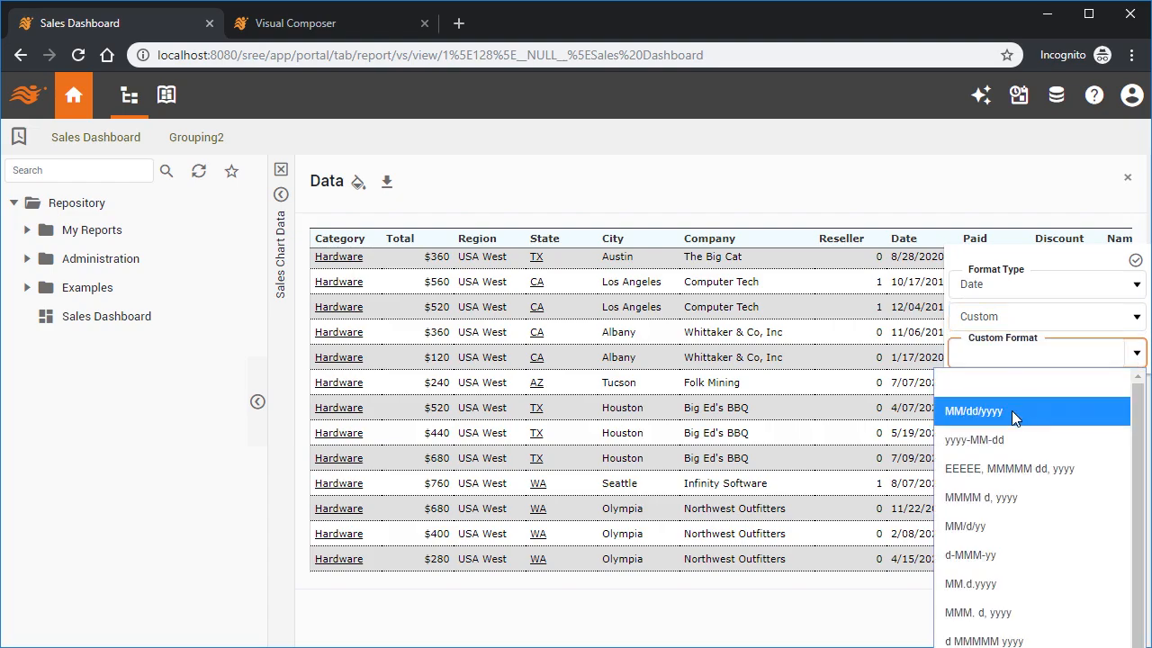
left_click(984, 435)
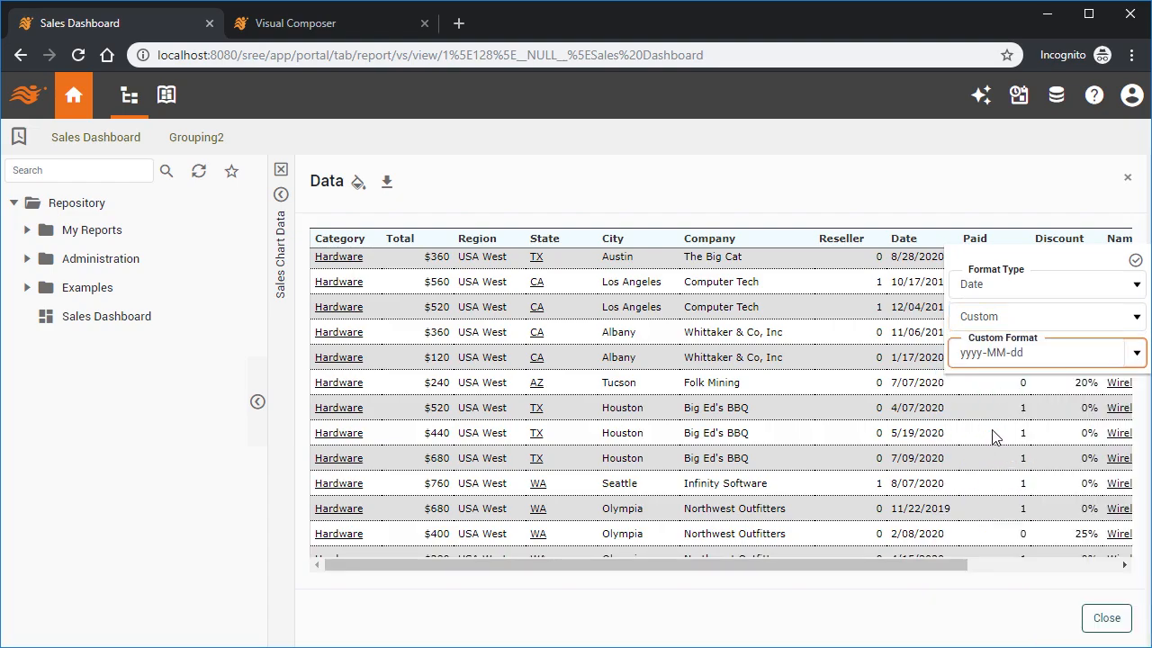
left_click(1135, 261)
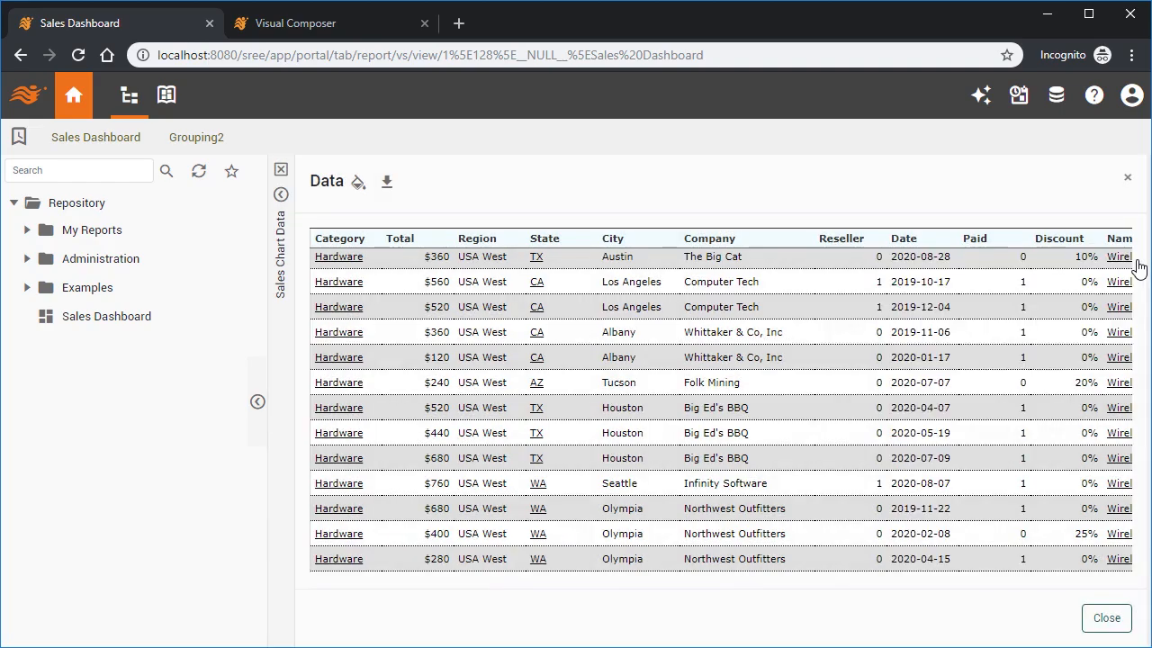
Export the Sales Chart to an Excel file and acknowledge the download notice.
left_click(386, 187)
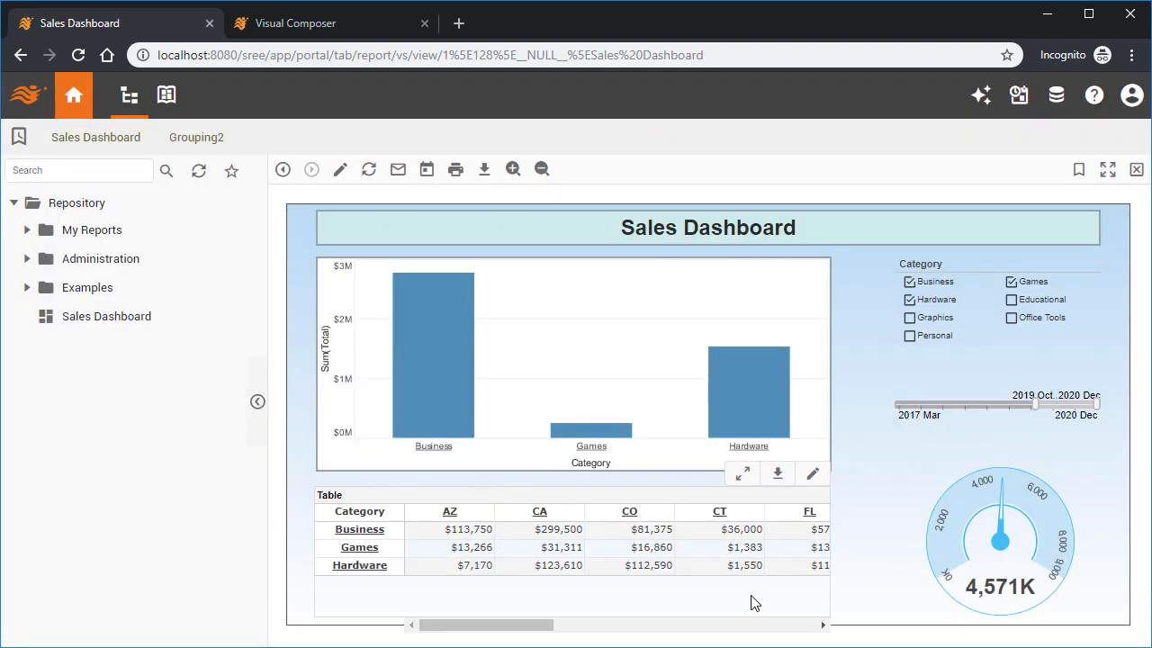
left_click(779, 479)
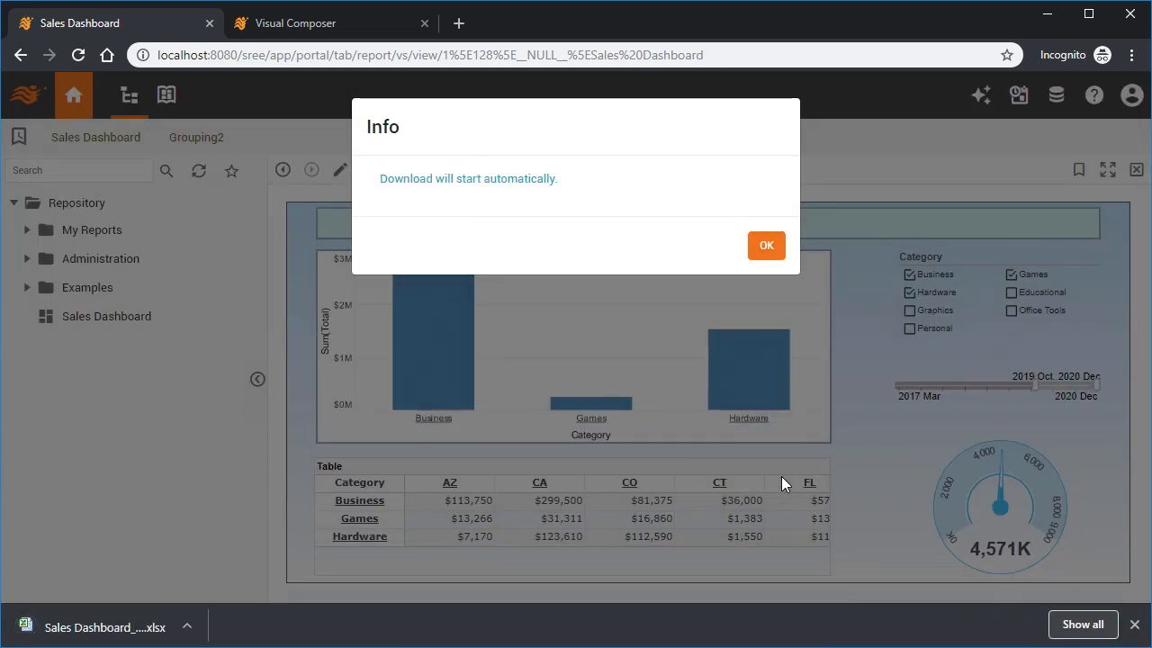
left_click(777, 256)
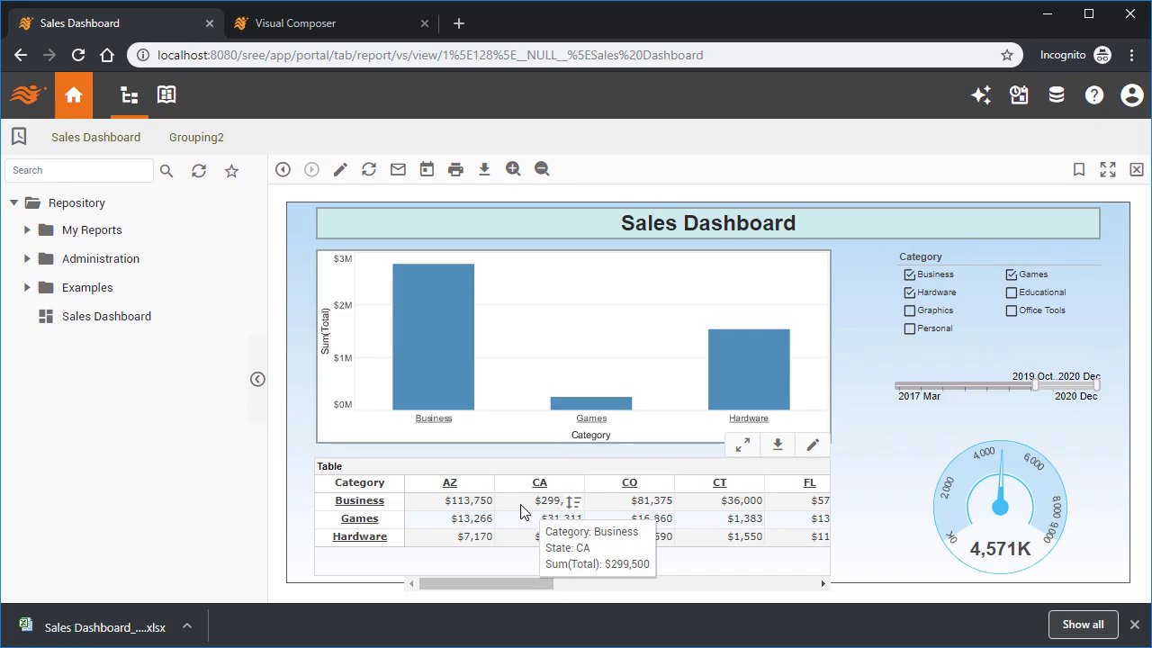
Select the Business AZ and CA crosstab cells, show their detail data, and export those records to Excel.
left_click(428, 506)
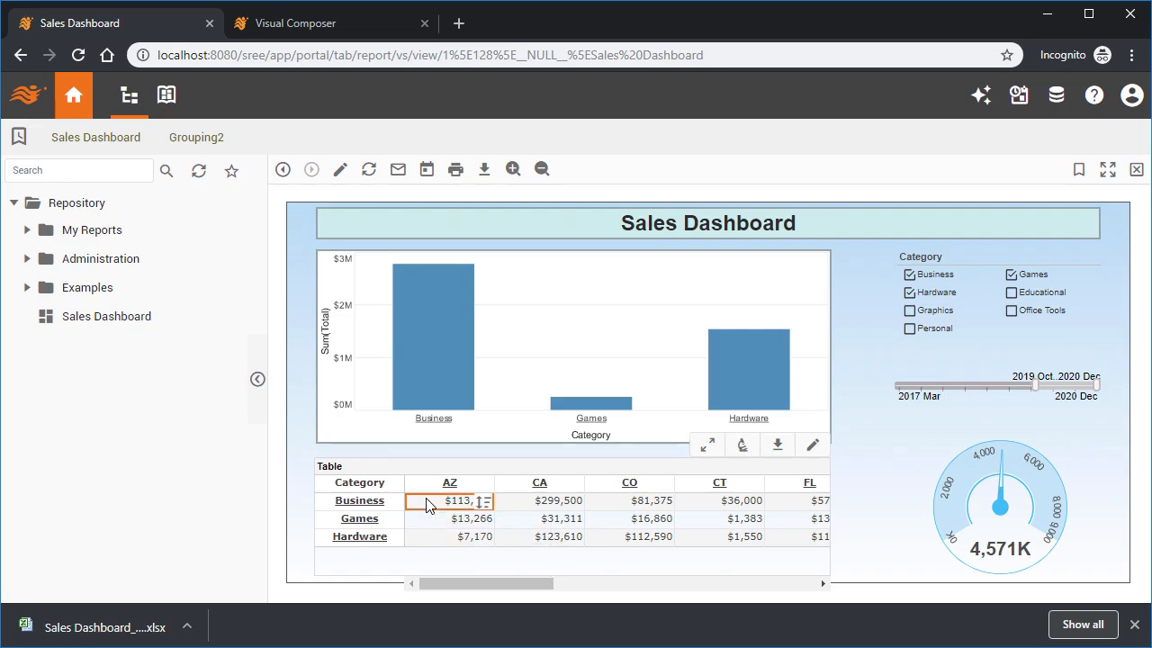
left_click(526, 503, "ctrl")
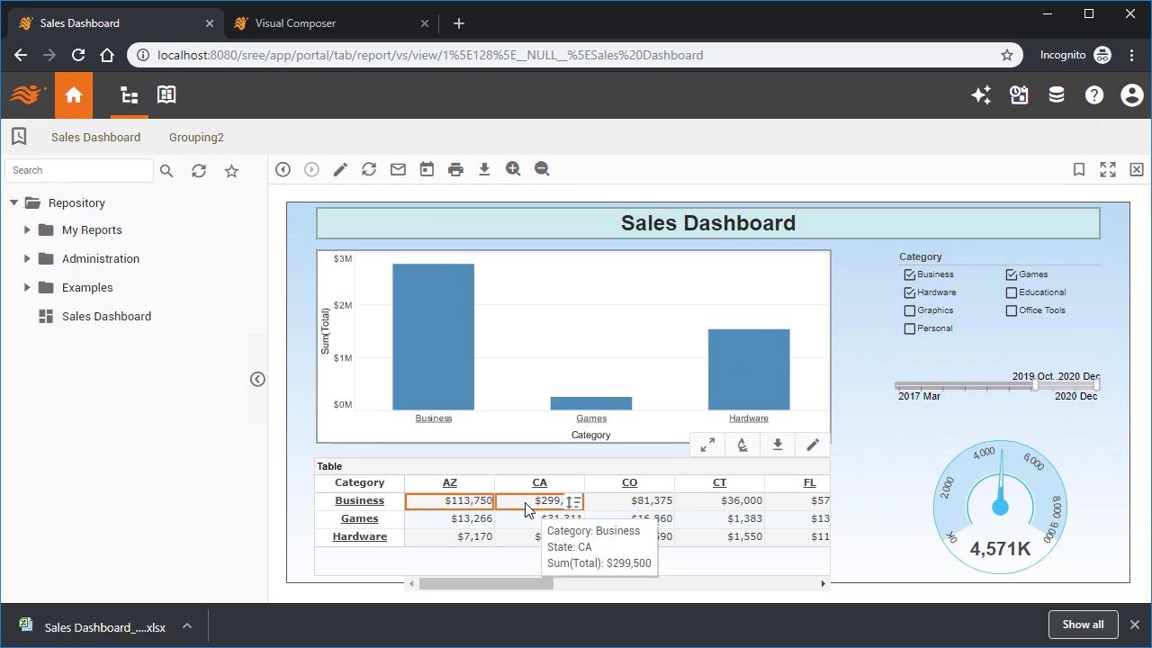
left_click(740, 450)
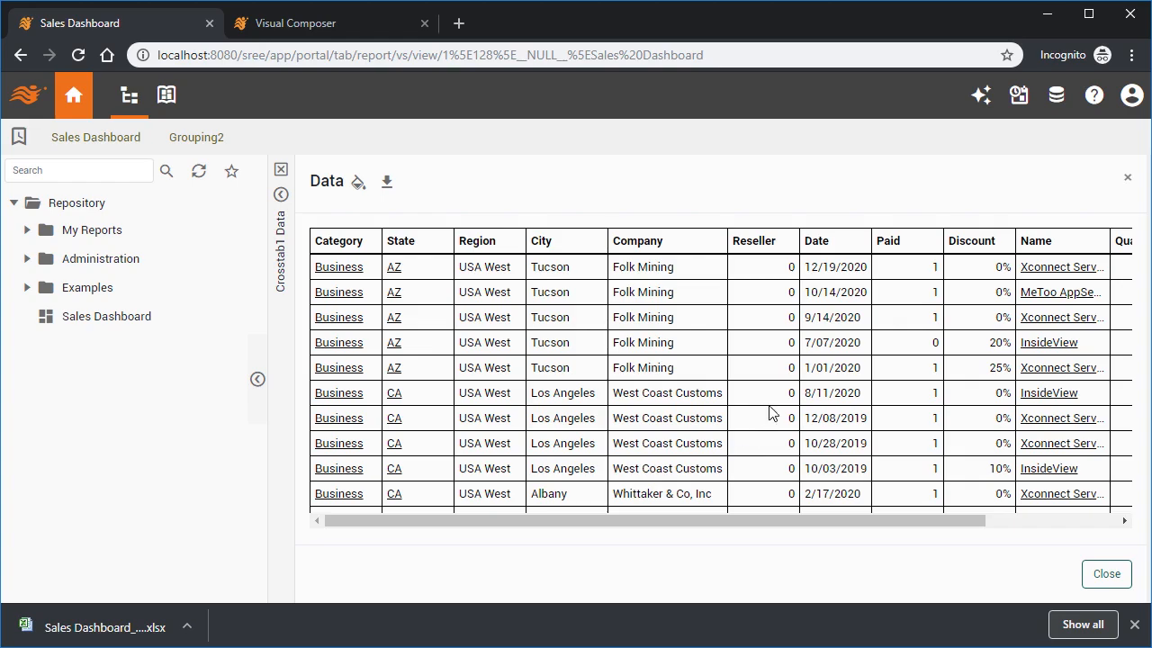
left_click(859, 241)
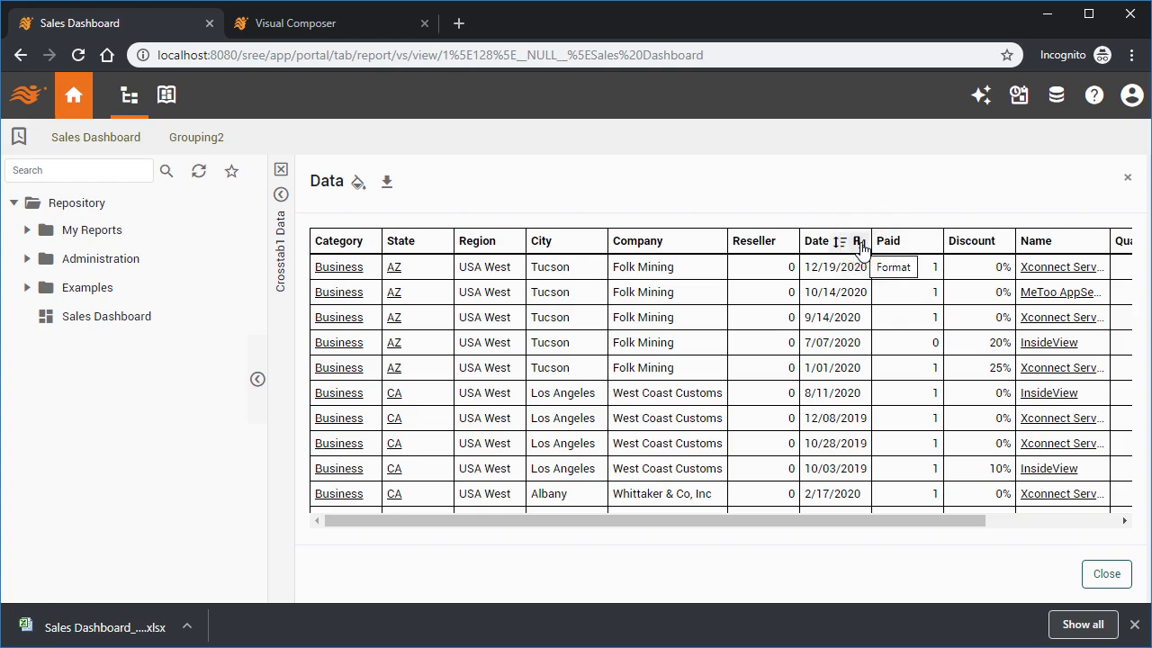
left_click(387, 189)
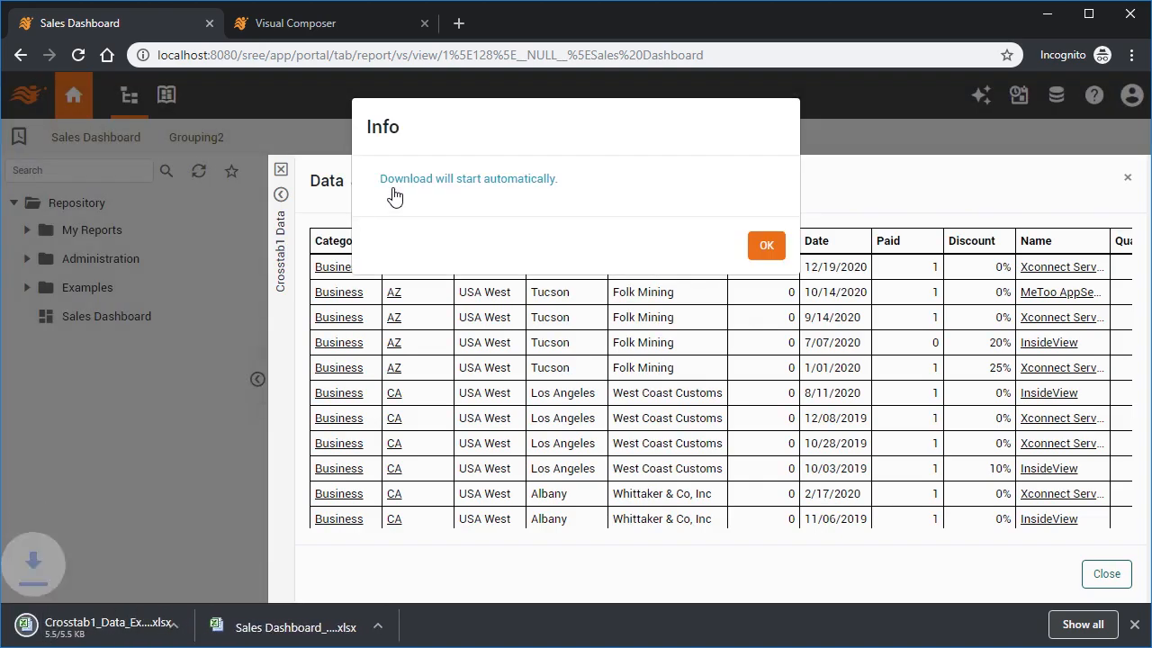